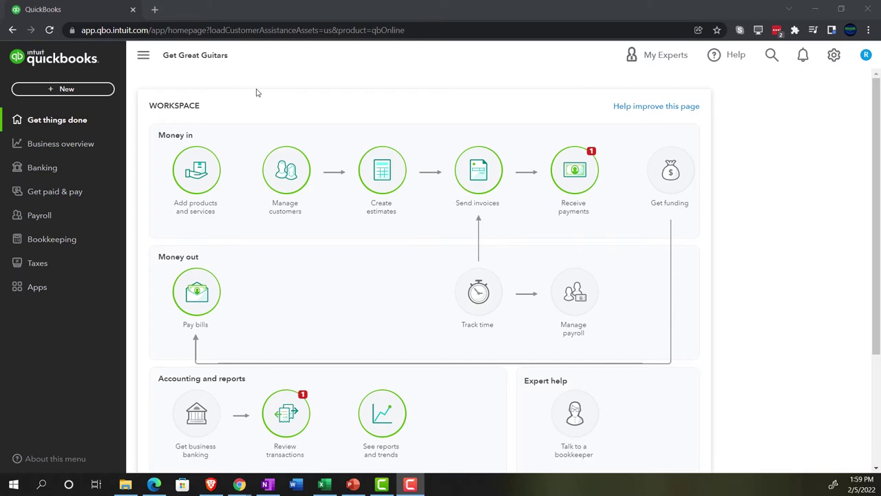
Enlarge the page and open the company settings overview containing the switch between Business view and Accountant view
key("ctrl+plus")
key("ctrl+plus")
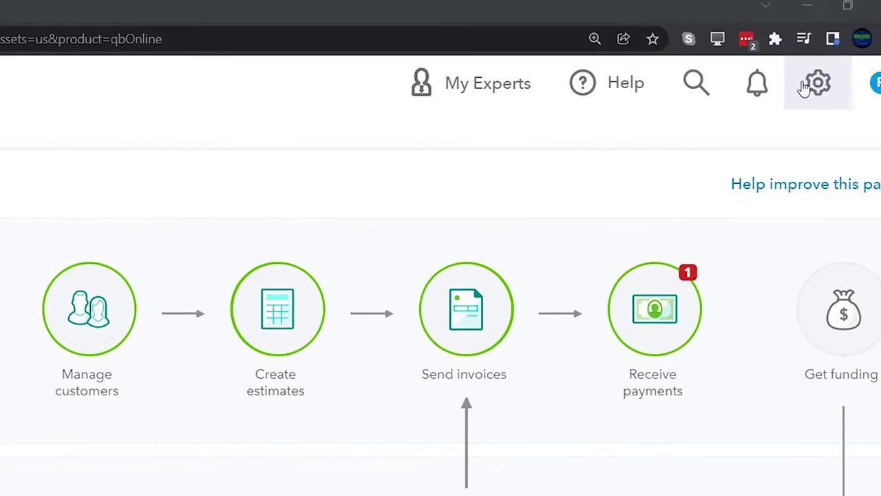
left_click(818, 85)
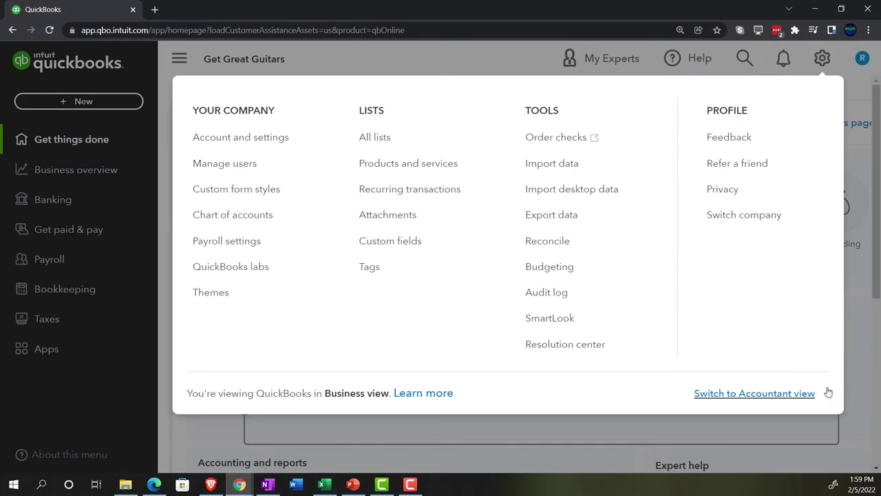
Switch to the sample company in Microsoft Edge and show its navigation for comparison
left_click(154, 484)
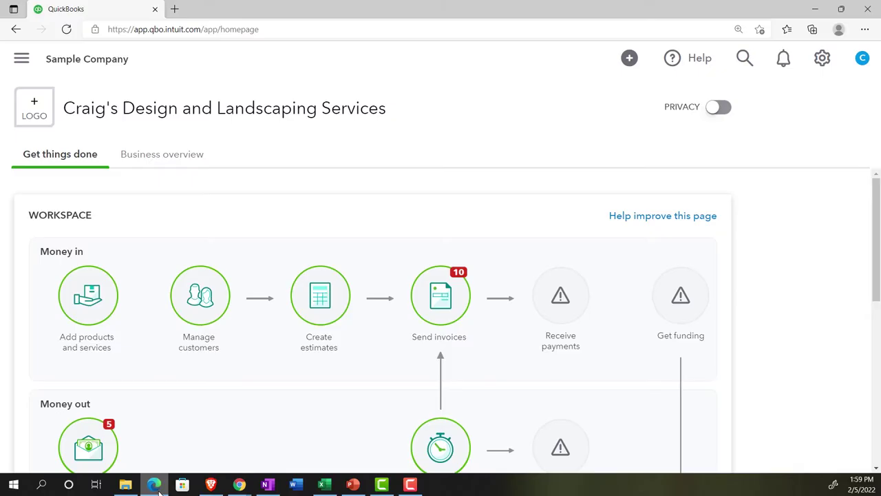
left_click(23, 58)
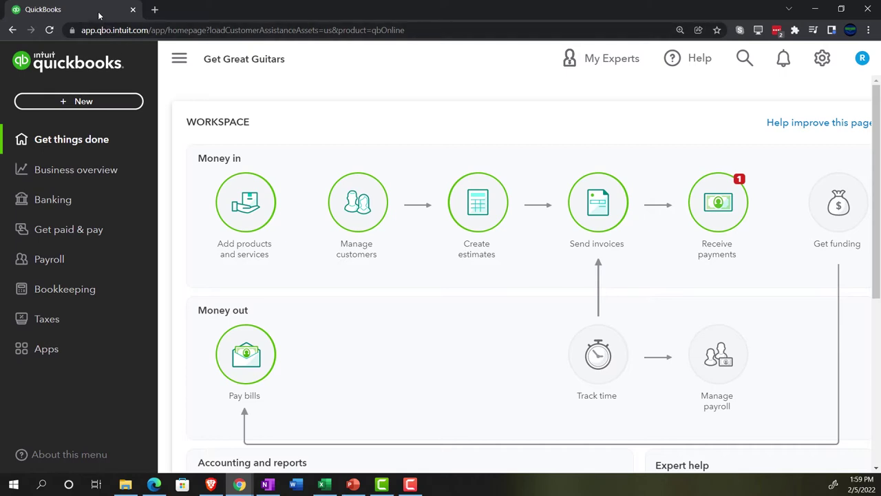
Duplicate the Get Great Guitars browser tab three times
right_click(100, 15)
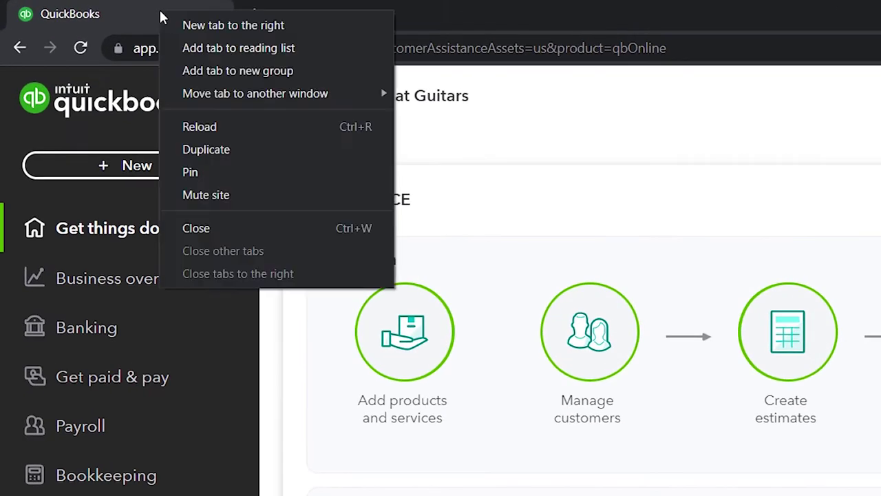
left_click(200, 150)
left_click(156, 11)
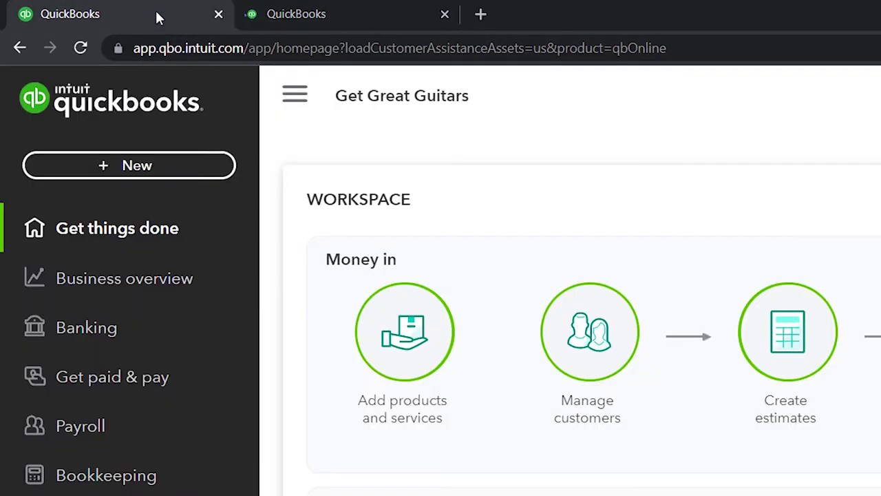
right_click(156, 11)
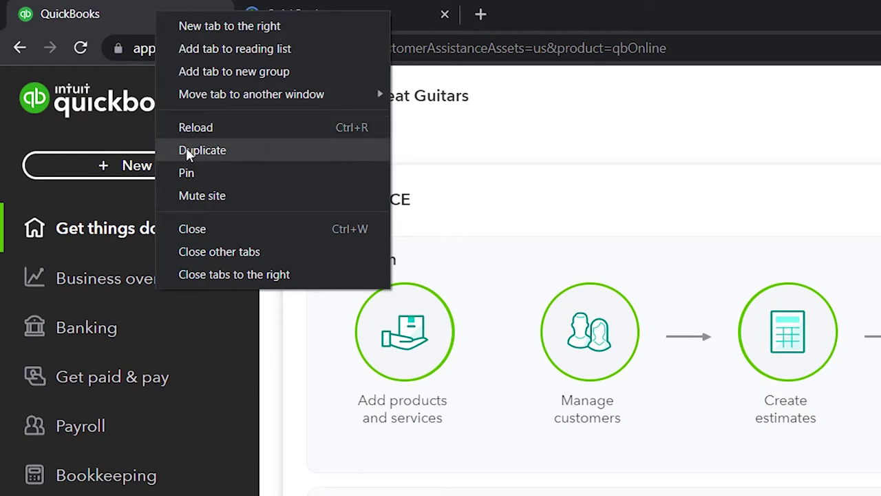
left_click(188, 150)
left_click(175, 18)
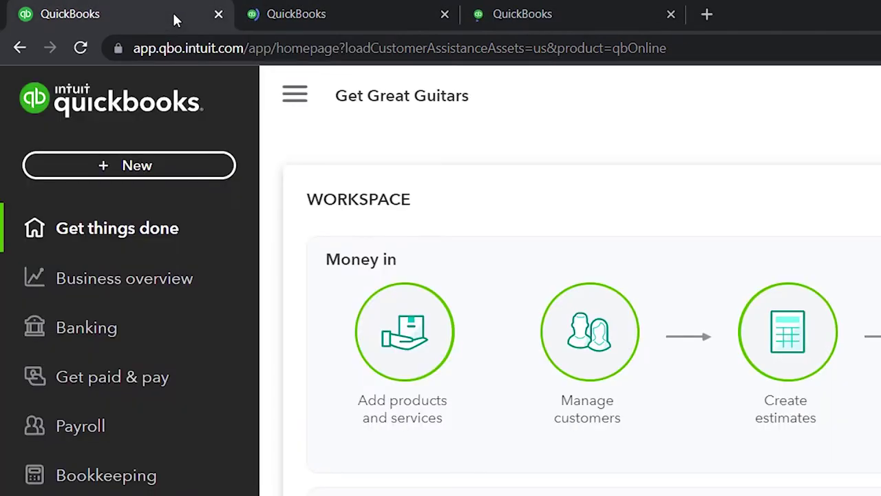
right_click(174, 15)
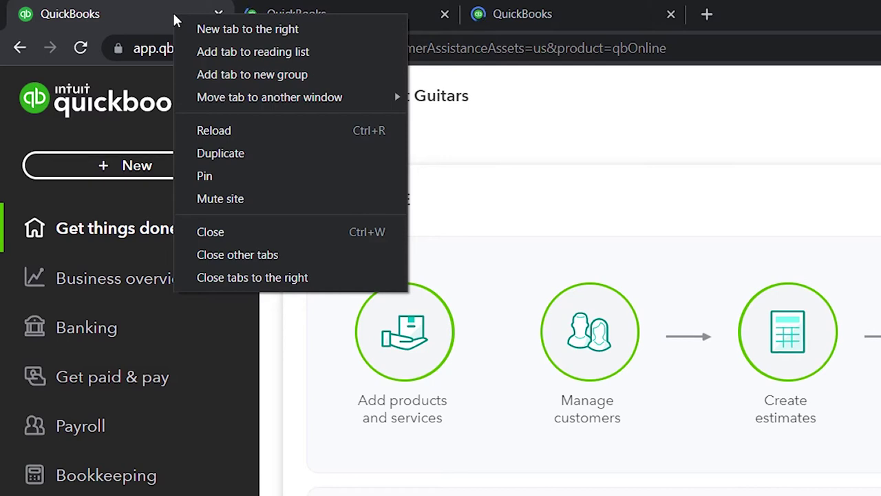
left_click(222, 152)
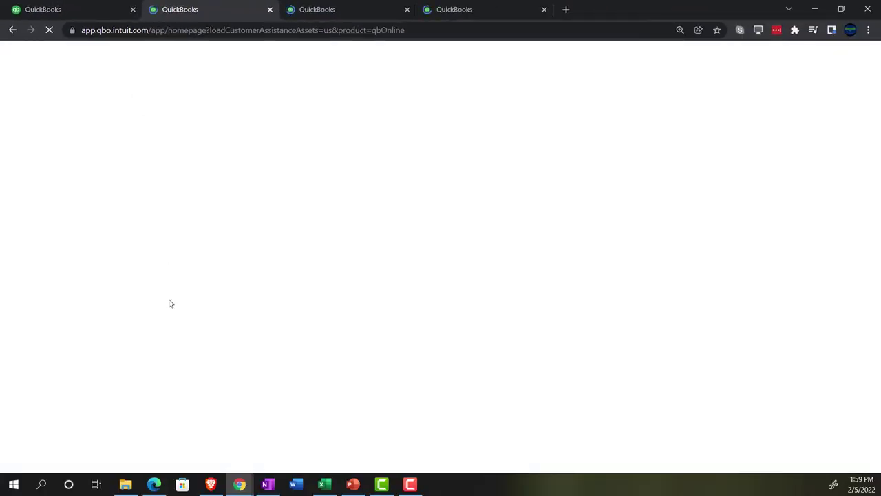
Look up where Reports sits in the Edge sample company's navigation and return to Get Great Guitars in Chrome
left_click(154, 485)
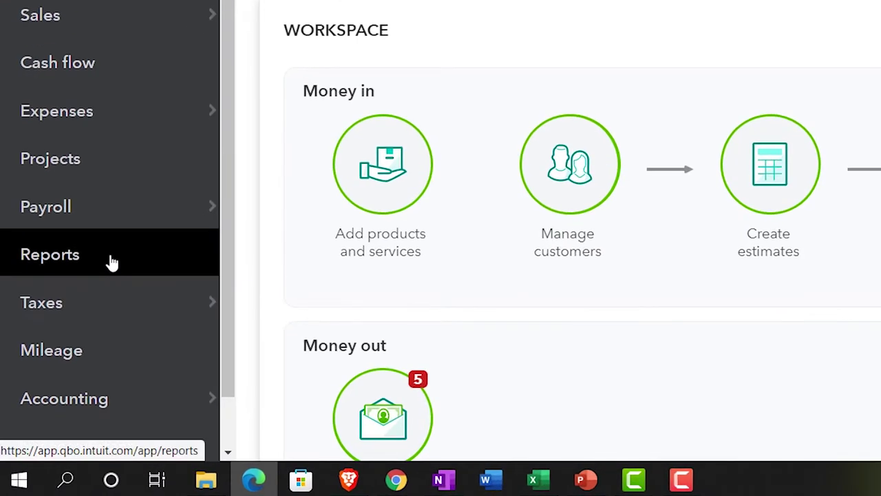
left_click(255, 482)
left_click(256, 481)
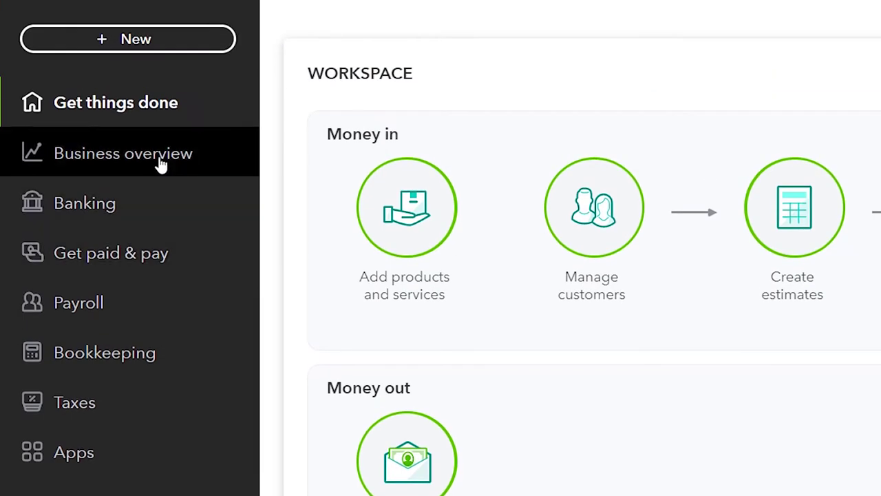
Go to the business overview reports, collapse the navigation and open the favorite Balance Sheet report
left_click(160, 165)
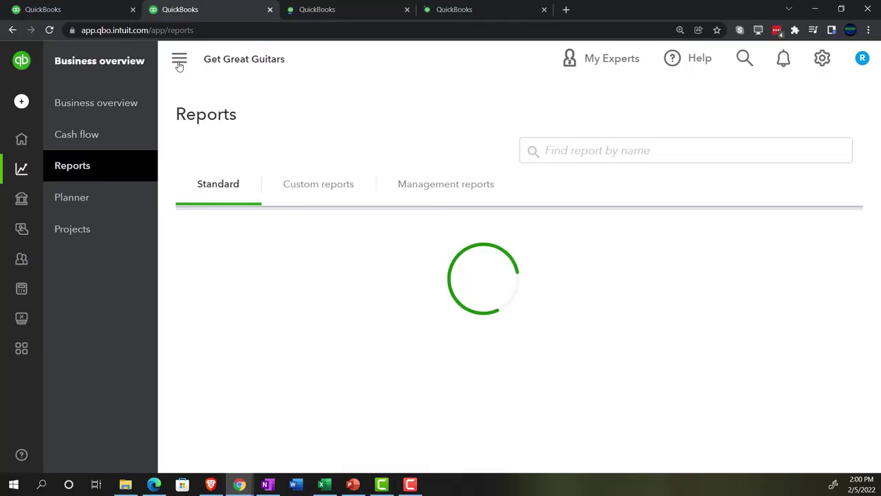
left_click(181, 59)
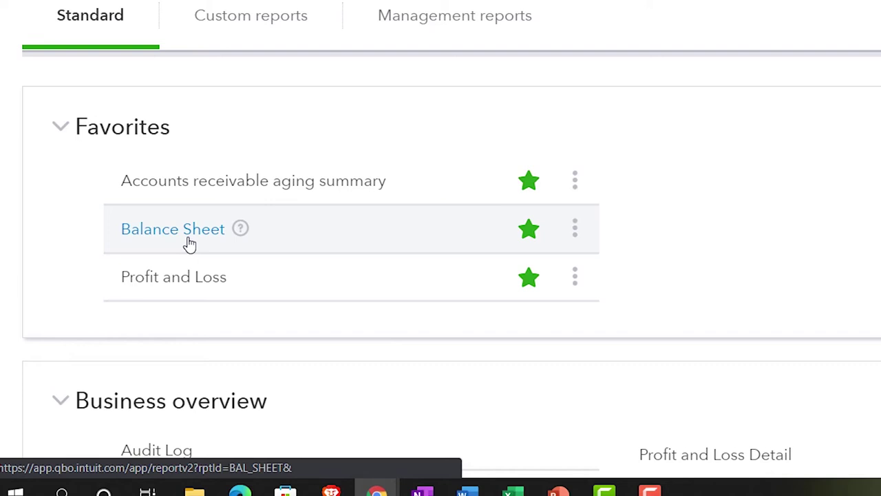
left_click(190, 244)
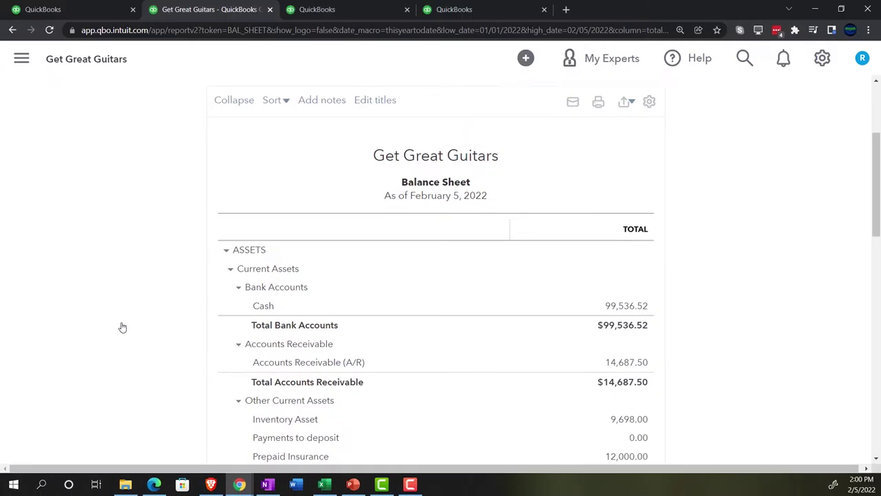
Set the Balance Sheet's report period from 01/01/2022 to 02/28/2022
left_click(225, 165)
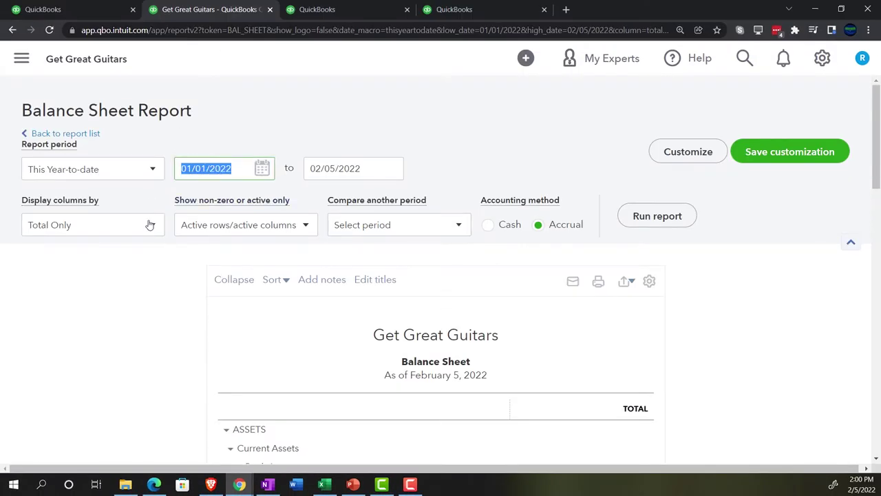
type("01/01/20")
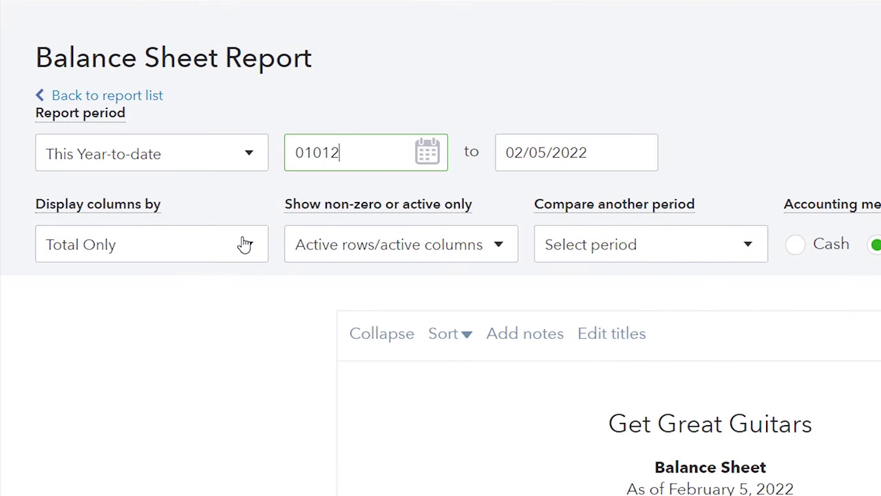
type("2")
key("Tab")
type("022822")
key("Tab")
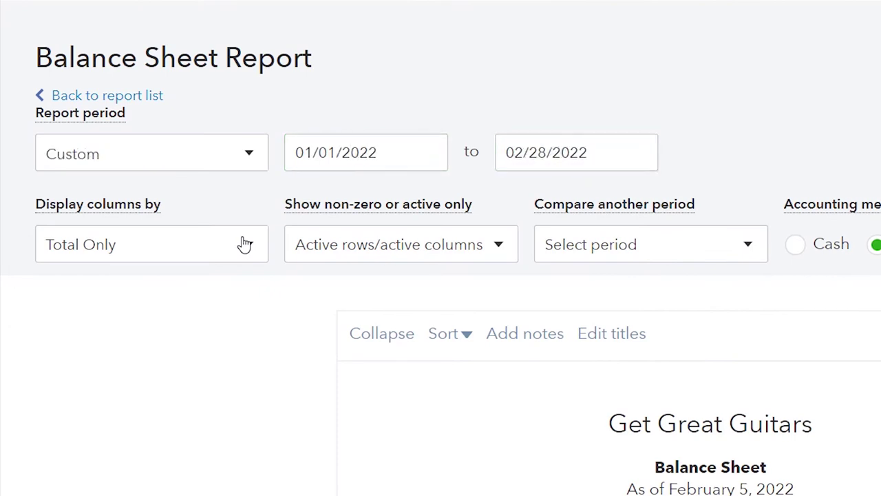
Display the Balance Sheet columns by Months and run the report
left_click(244, 245)
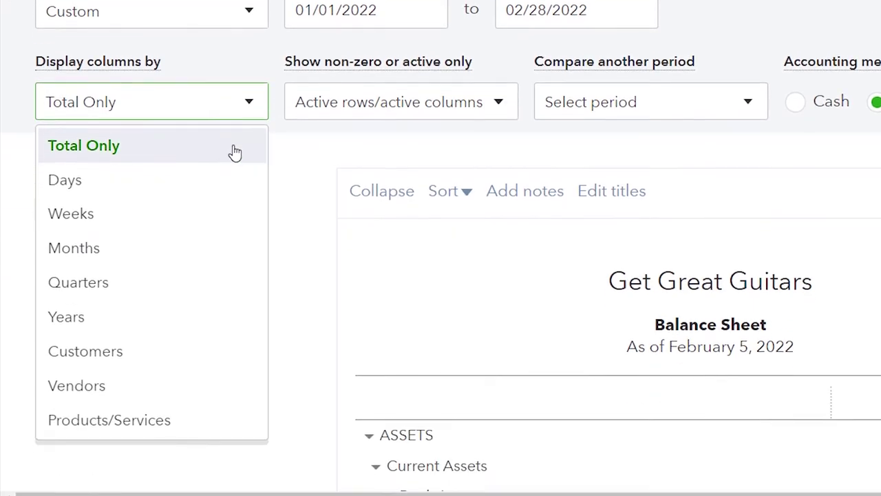
left_click(211, 235)
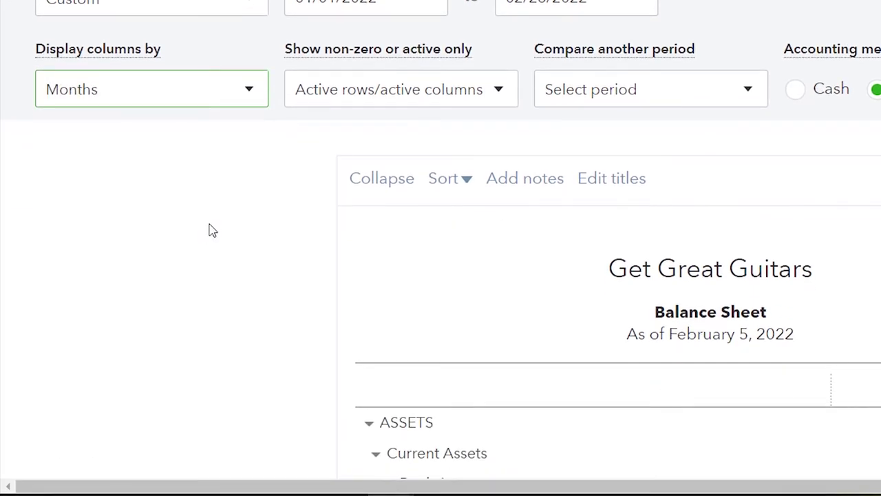
left_click(542, 171)
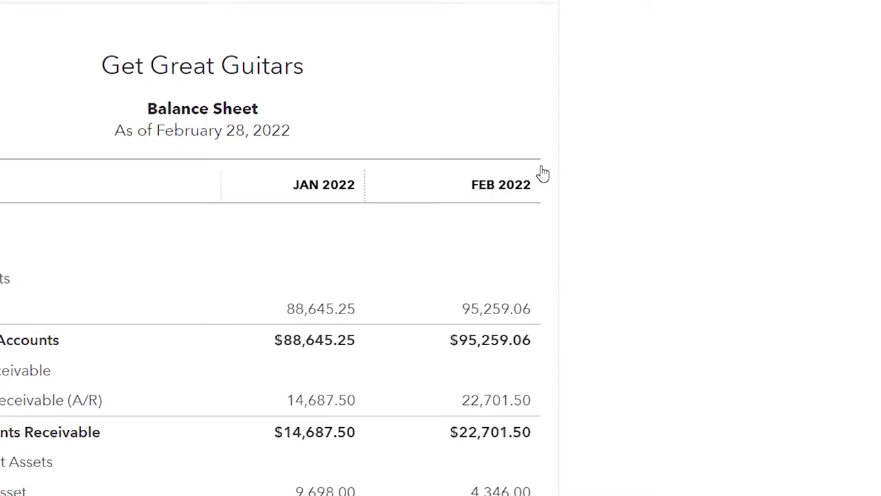
In the third browser tab, go to the reports, collapse the navigation and open the favorite Profit and Loss report
left_click(356, 9)
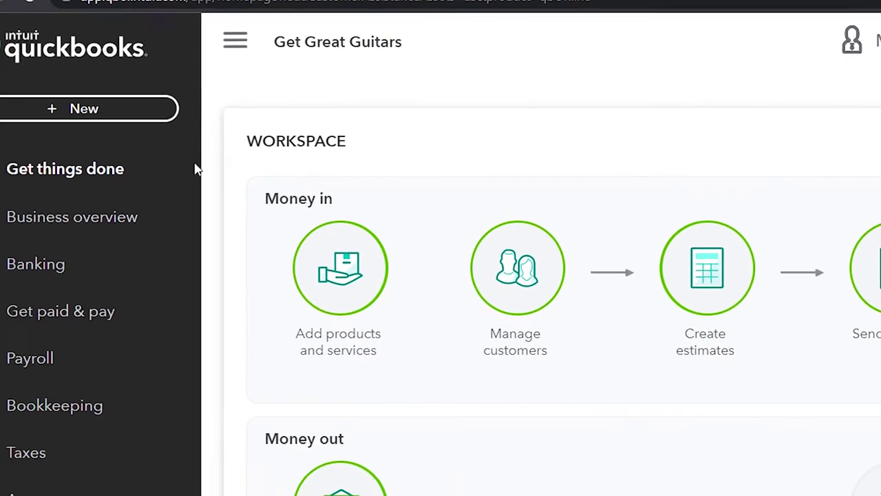
mouse_move(67, 220)
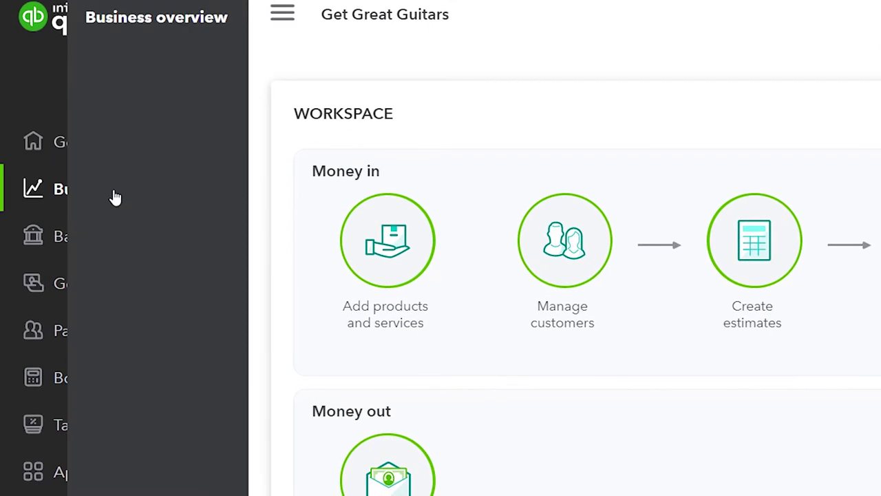
left_click(114, 198)
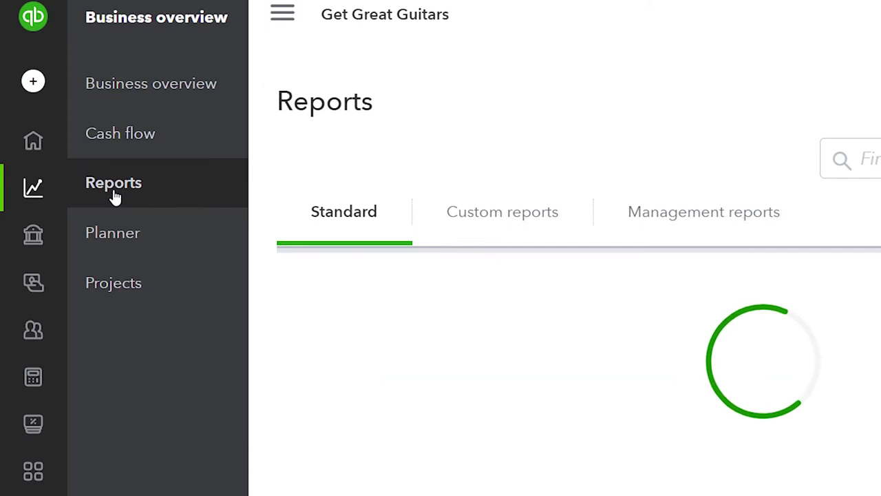
left_click(283, 24)
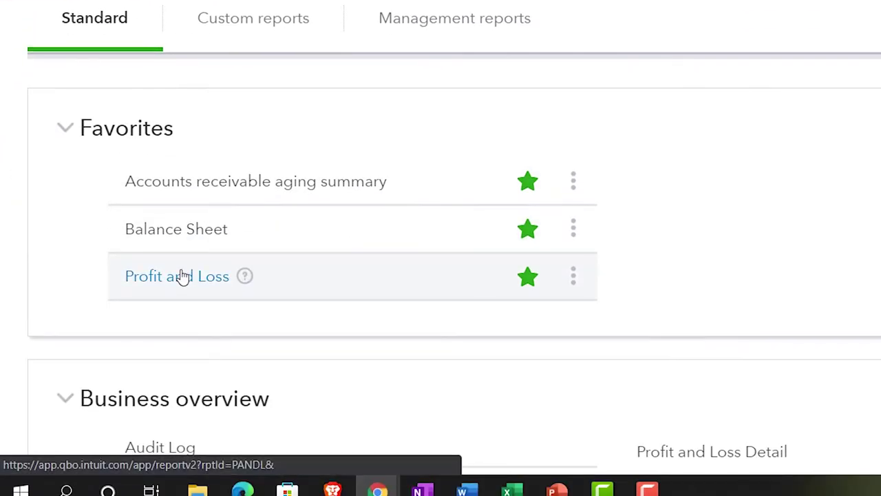
left_click(183, 276)
Set the Profit and Loss report period from 01/01/2022 to 02/28/2022
scroll(182, 271, "down", 3)
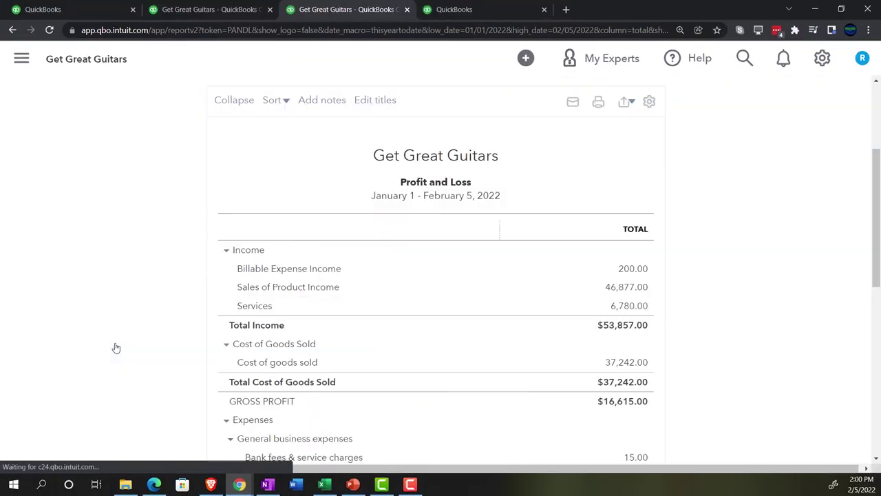
scroll(116, 347, "up", 3)
left_click(206, 167)
type("01/01/202")
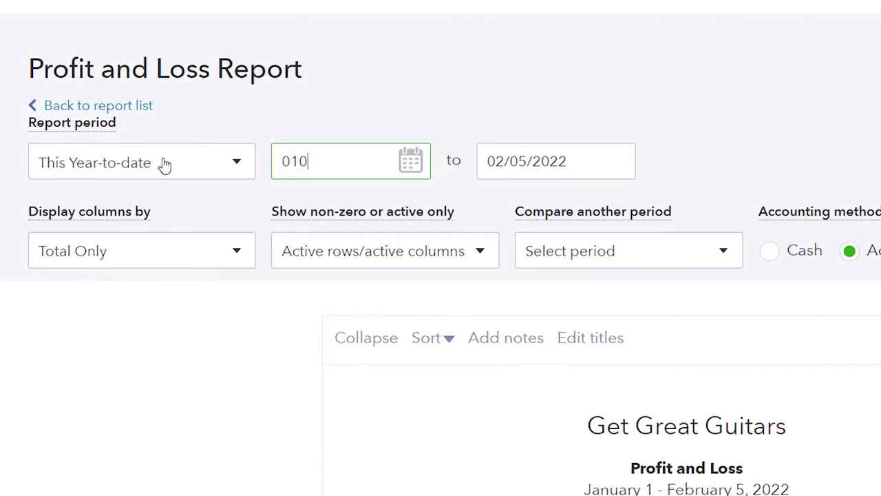
key("Tab")
type("022822")
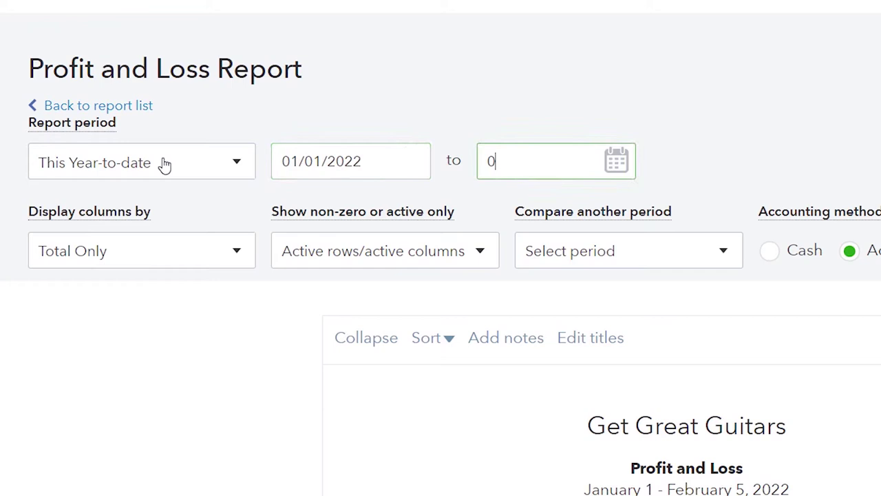
key("Tab")
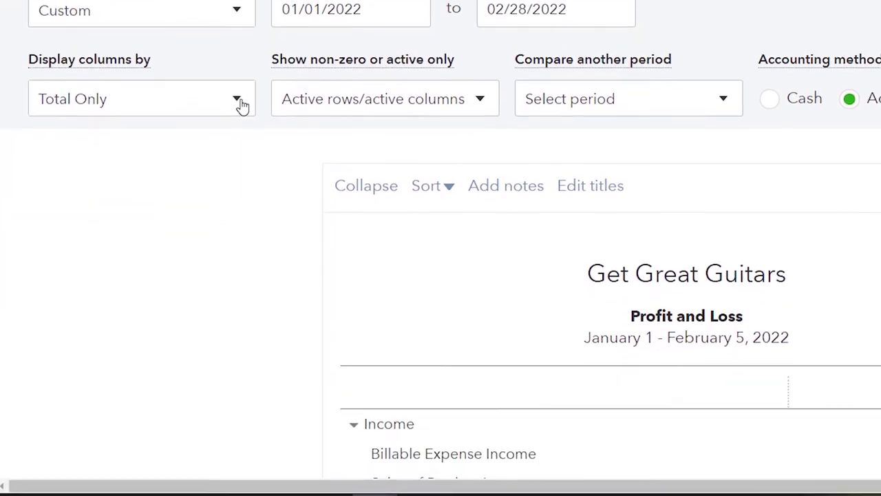
Display the Profit and Loss columns by Months and run the report
left_click(240, 253)
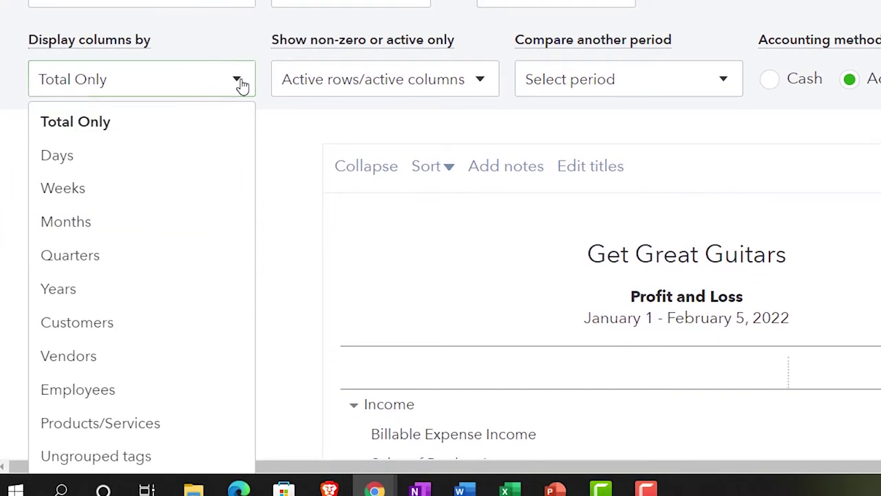
left_click(181, 222)
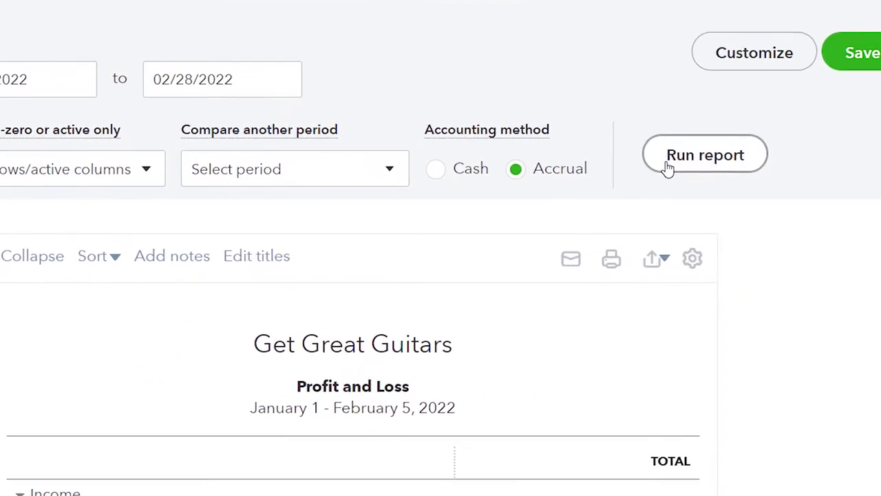
left_click(594, 185)
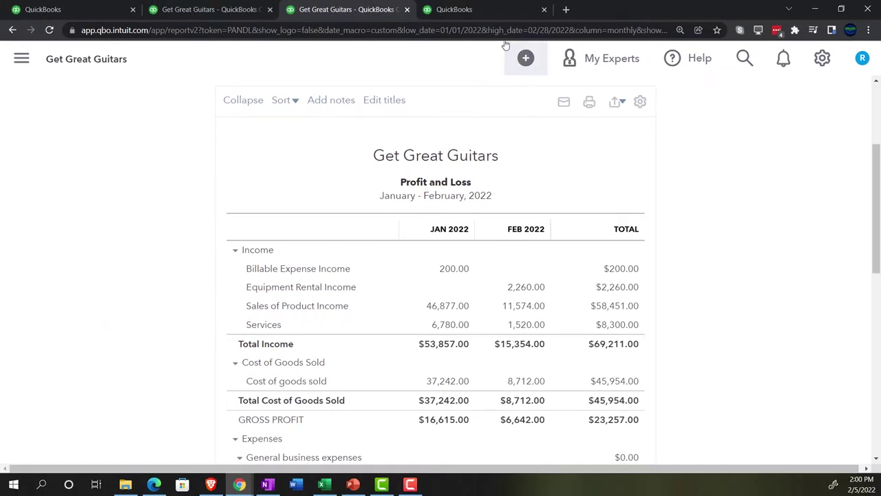
In the fourth browser tab, go to the reports, search for "trial" and open the standard Trial Balance report
left_click(475, 9)
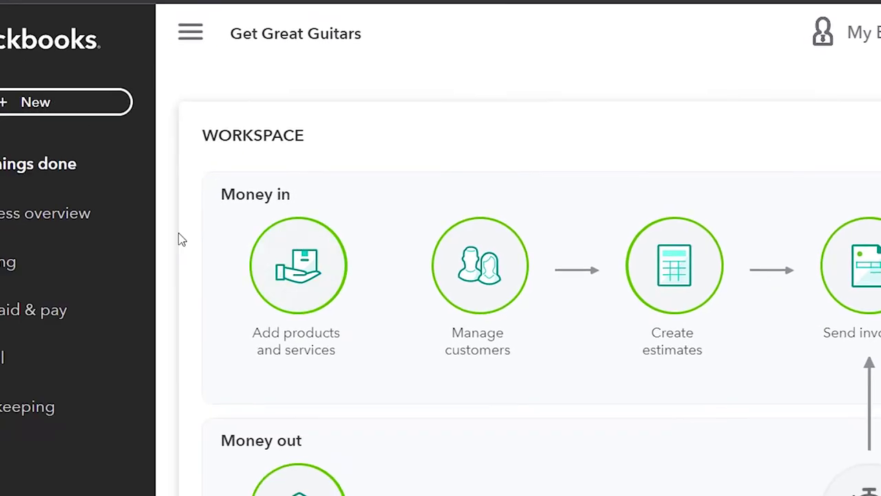
left_click(35, 218)
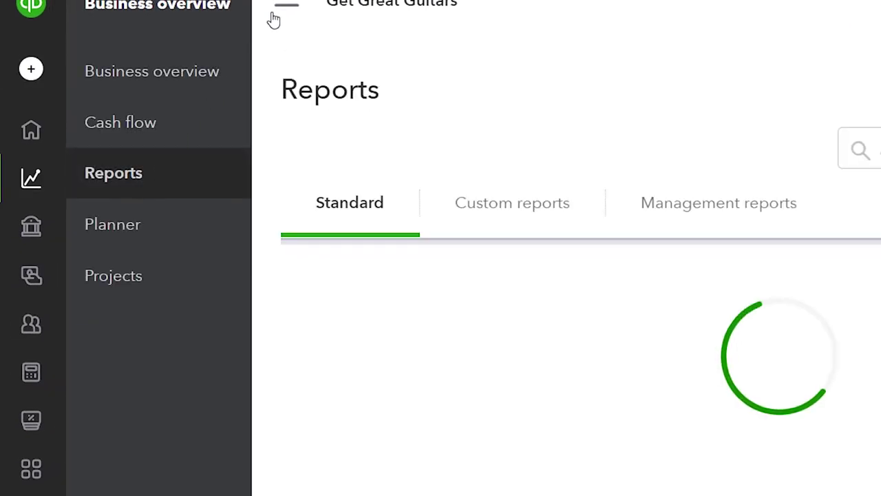
left_click(785, 149)
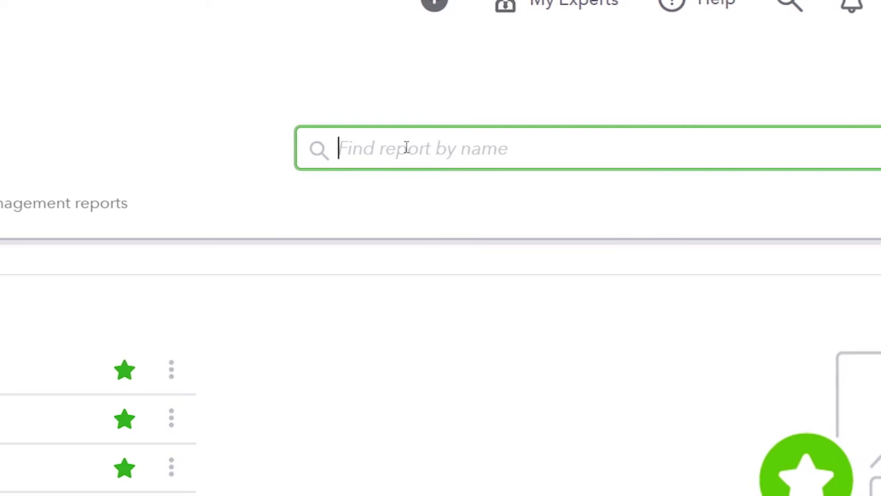
type("trial")
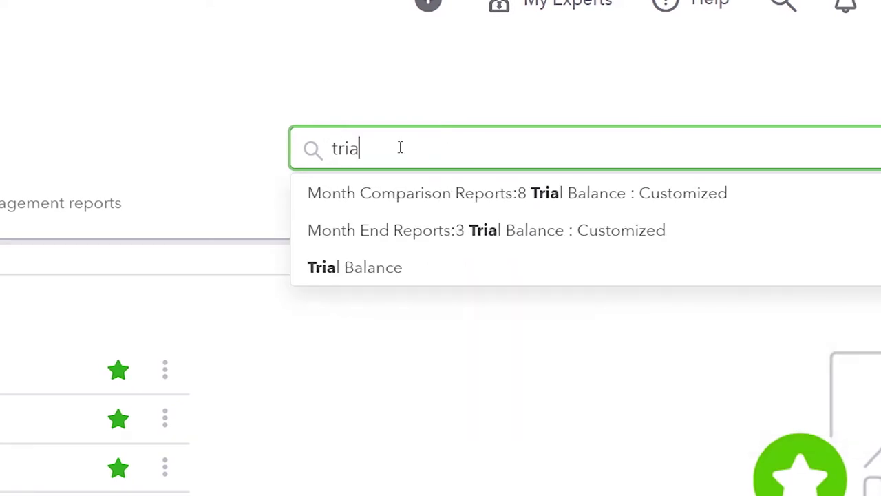
key("Down")
key("Down")
key("Down")
key("Return")
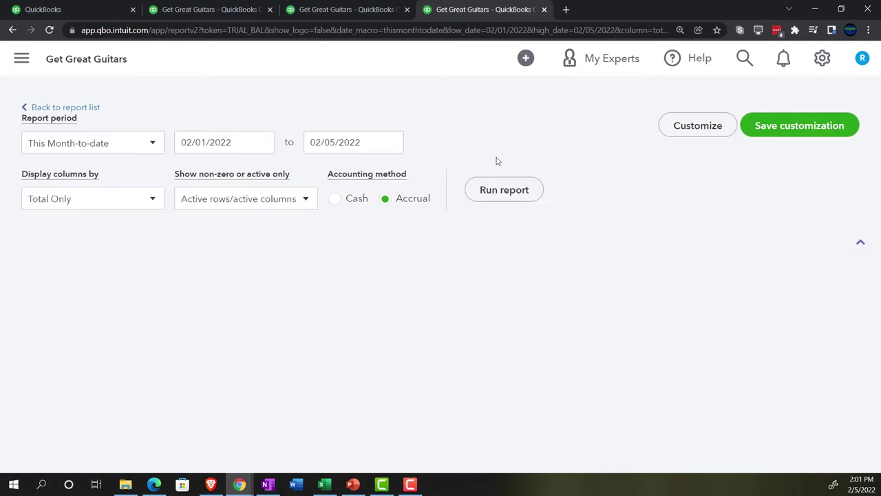
scroll(396, 237, "down", 3)
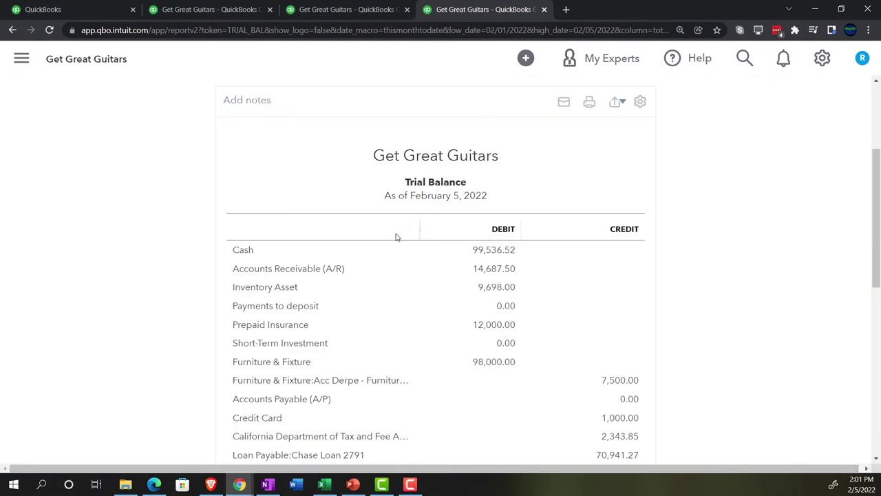
Set the Trial Balance report period from 01/01/2022 to 02/28/2022 and run the report
scroll(385, 244, "up", 3)
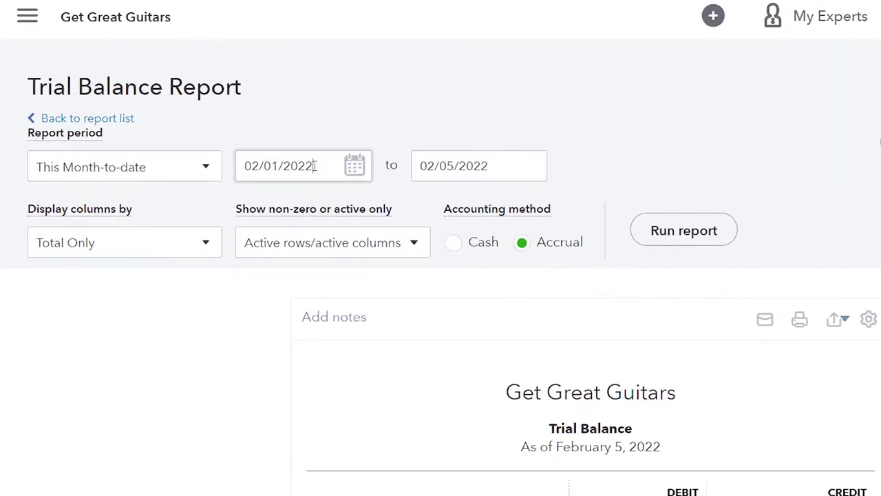
left_click(315, 166)
type("010122")
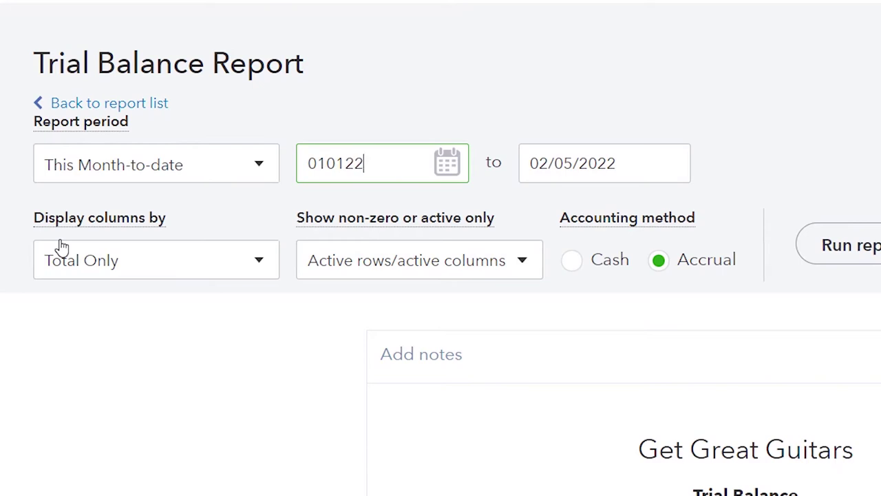
key("Tab")
type("02/28/202")
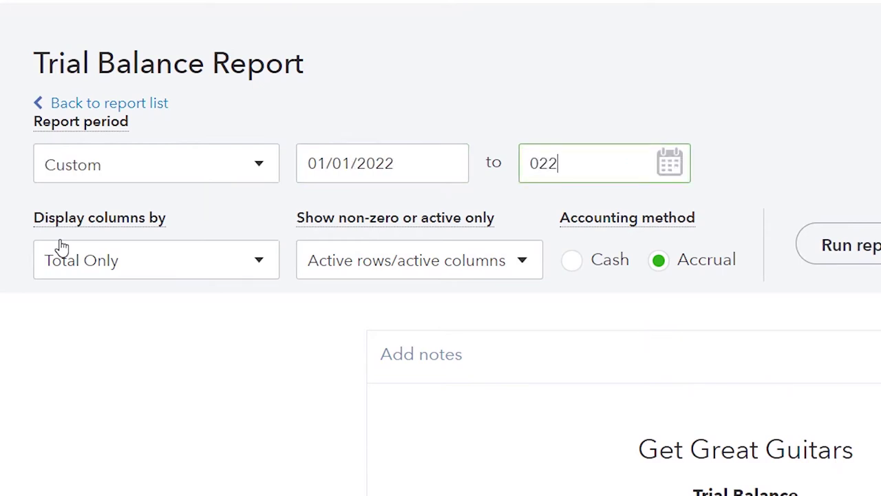
key("Tab")
left_click(826, 238)
scroll(826, 234, "down", 3)
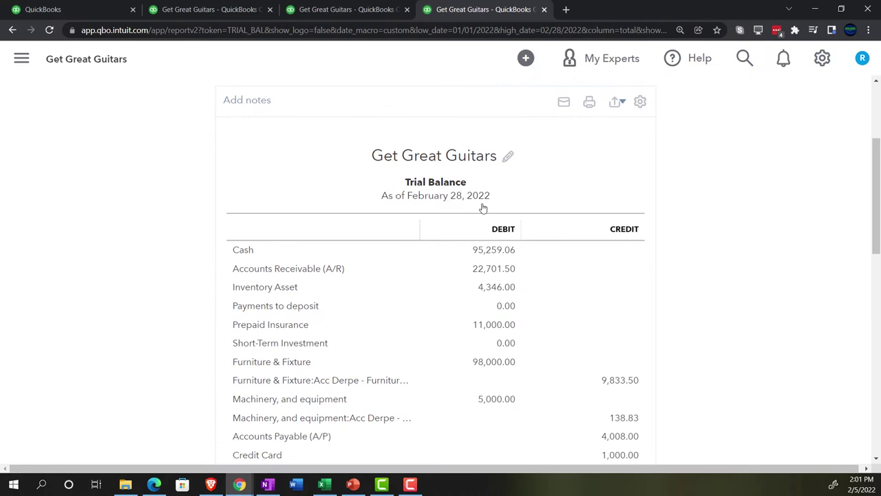
Return to the Balance Sheet tab, enlarge the page and examine the Accounts Receivable (A/R) balances for January and February
left_click(221, 12)
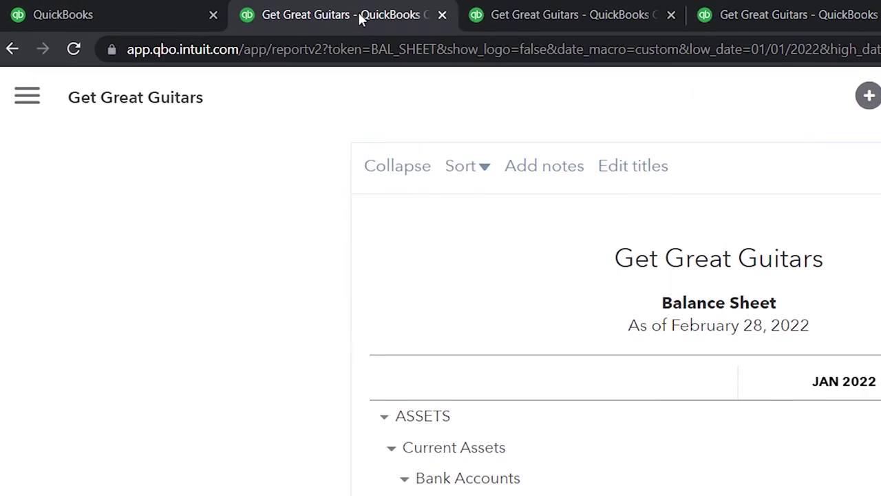
key("ctrl+plus")
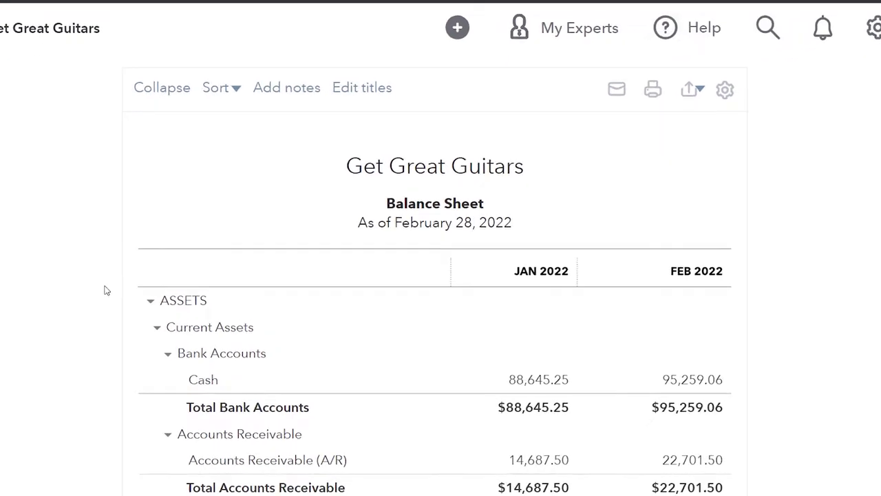
scroll(168, 287, "down", 1)
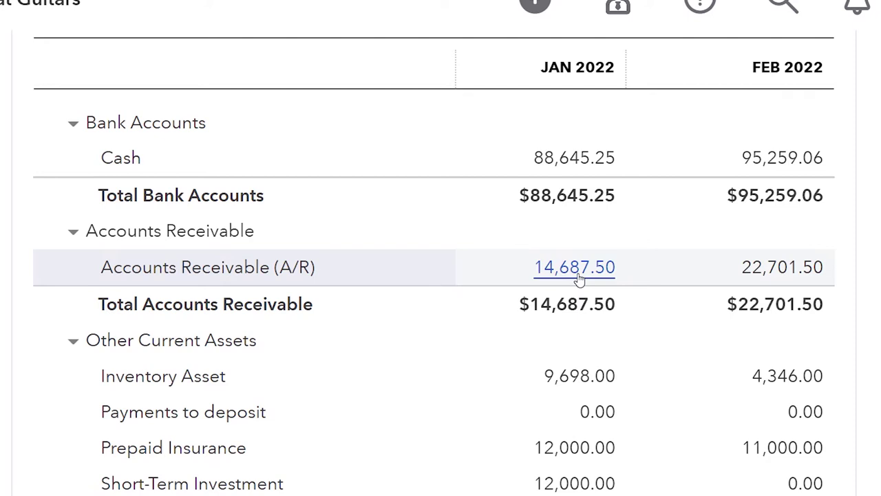
left_click(577, 270)
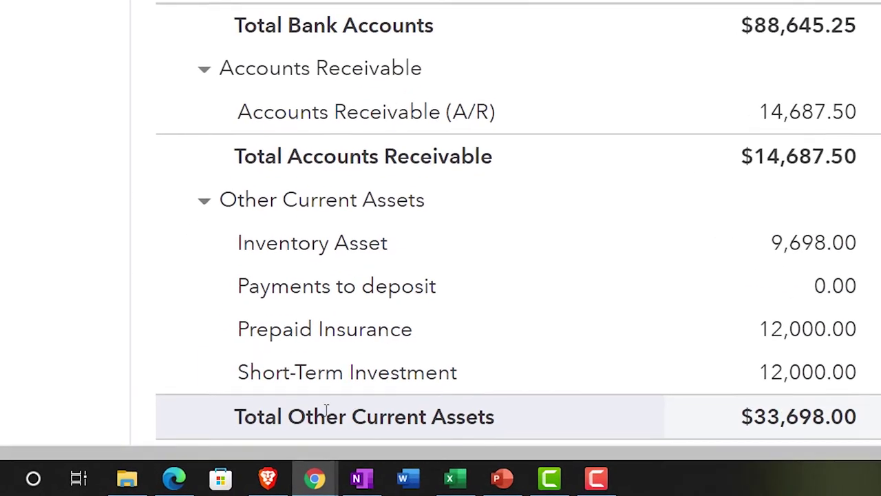
Switch to OneNote to review the invoice and payment flowchart, and return to the Balance Sheet in Chrome
left_click(359, 478)
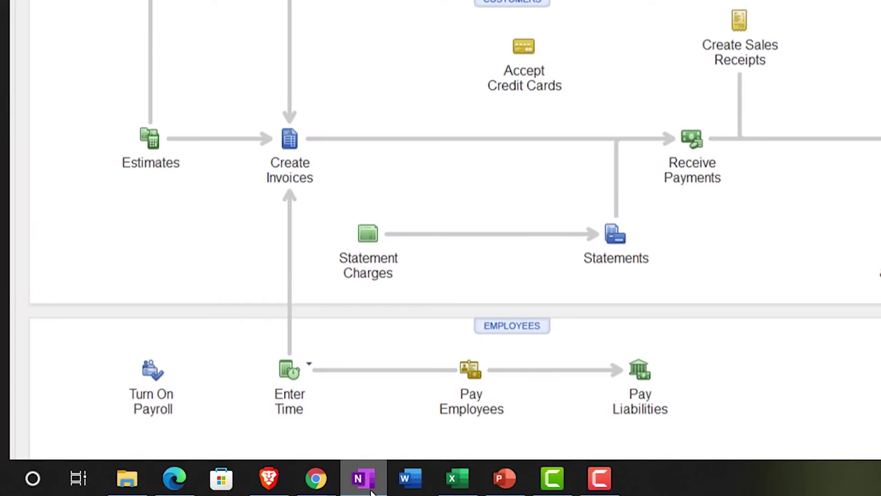
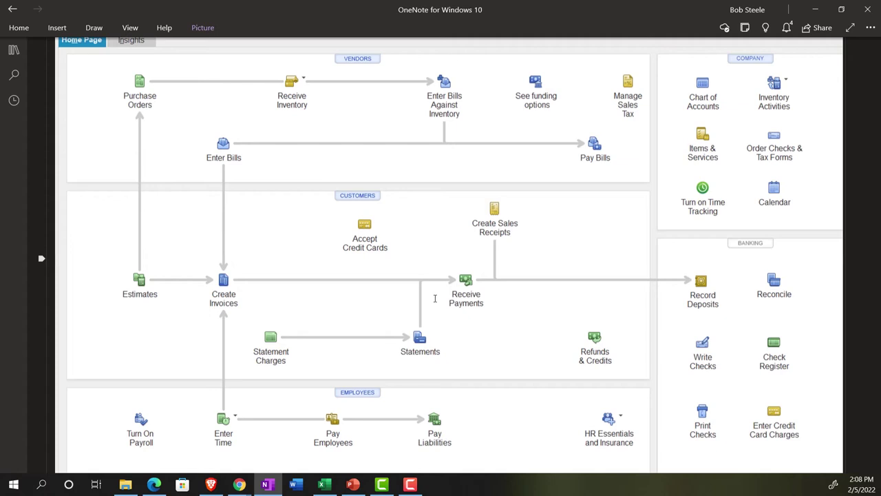
mouse_move(238, 486)
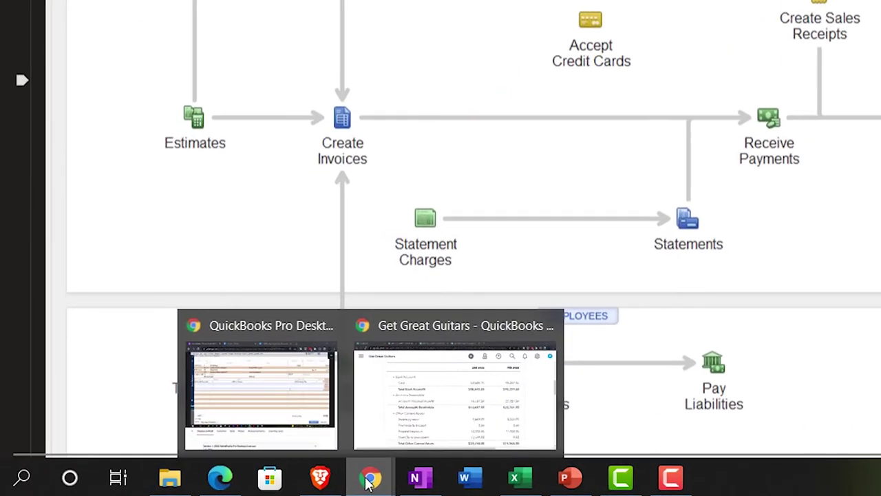
left_click(454, 392)
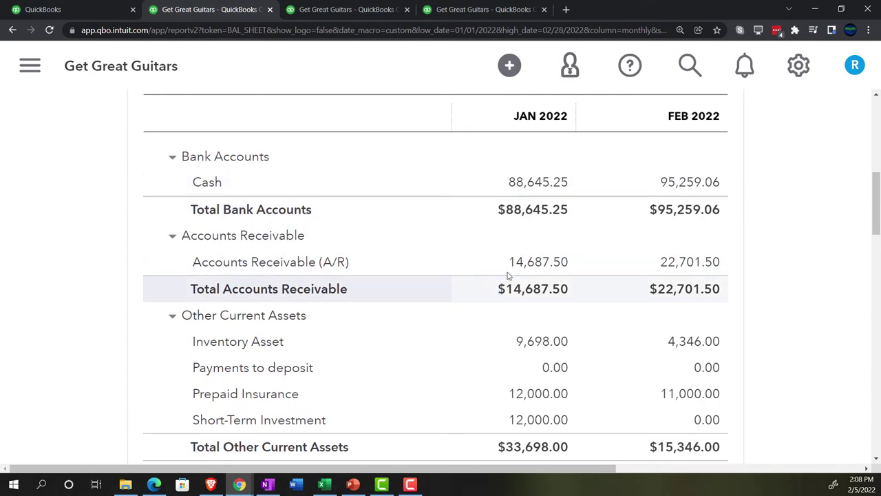
Duplicate the Trial Balance browser tab
left_click(485, 11)
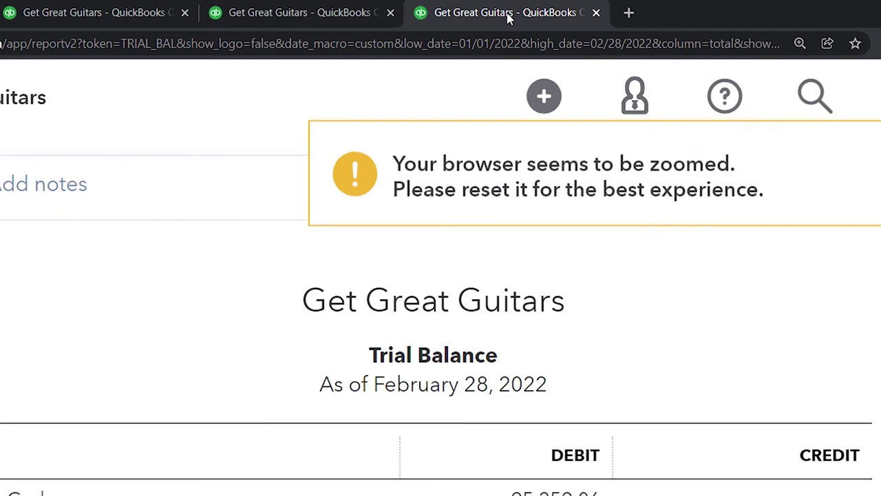
right_click(507, 15)
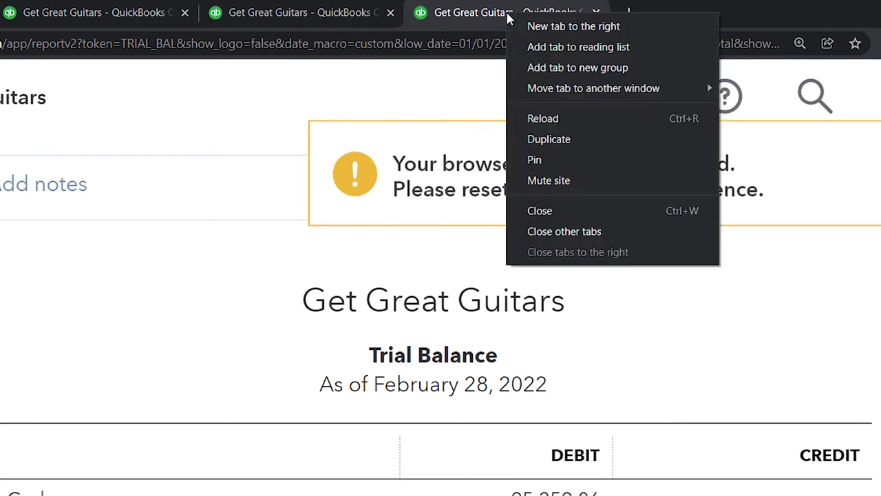
left_click(549, 139)
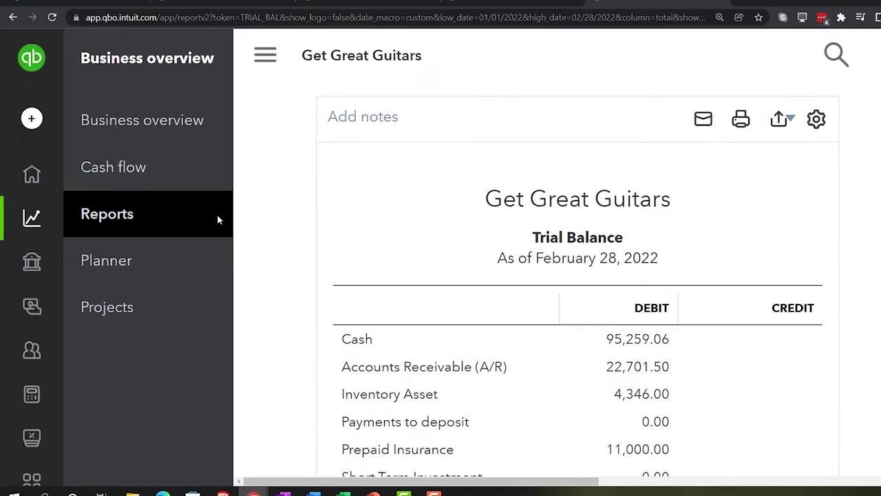
In the duplicated tab, go to the reports, reduce the page zoom to 125% and open Customer Balance Detail under Who owes you
left_click(185, 206)
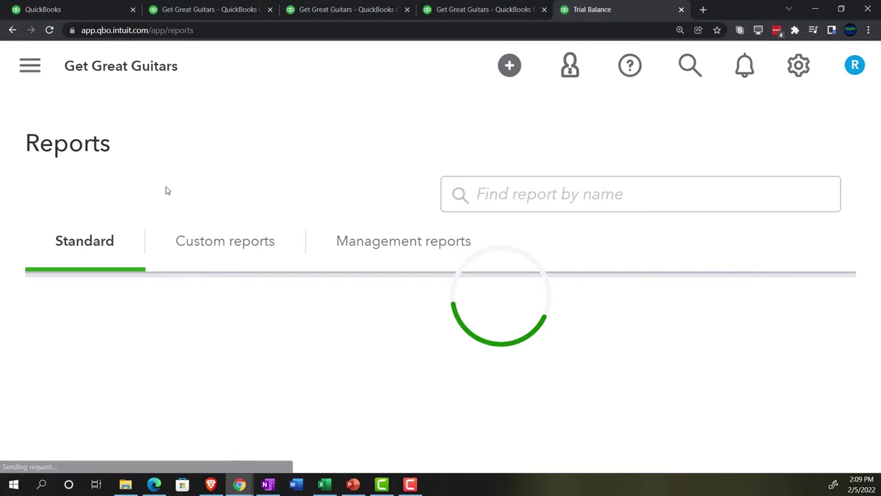
key("ctrl+minus")
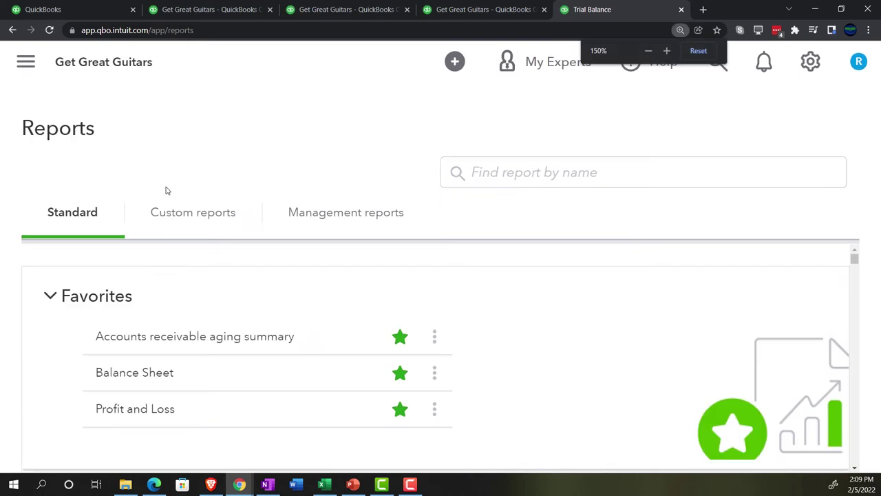
key("ctrl+minus")
scroll(115, 306, "down", 2)
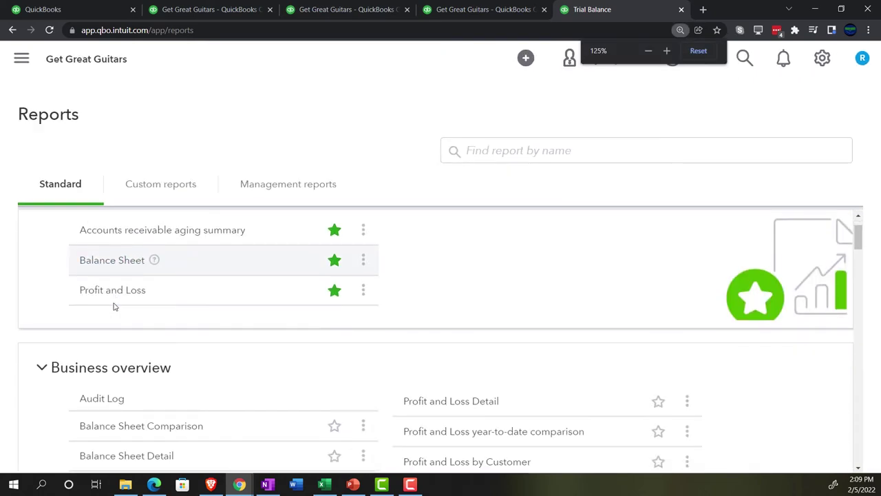
scroll(32, 337, "down", 5)
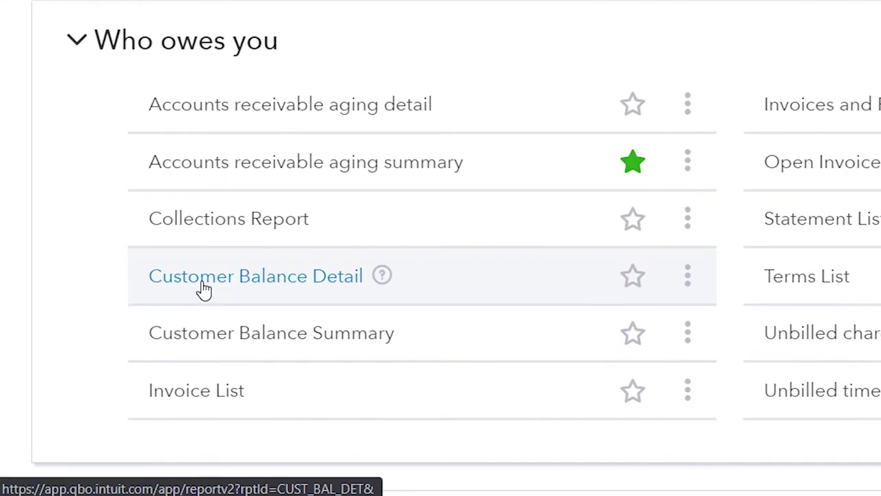
left_click(204, 289)
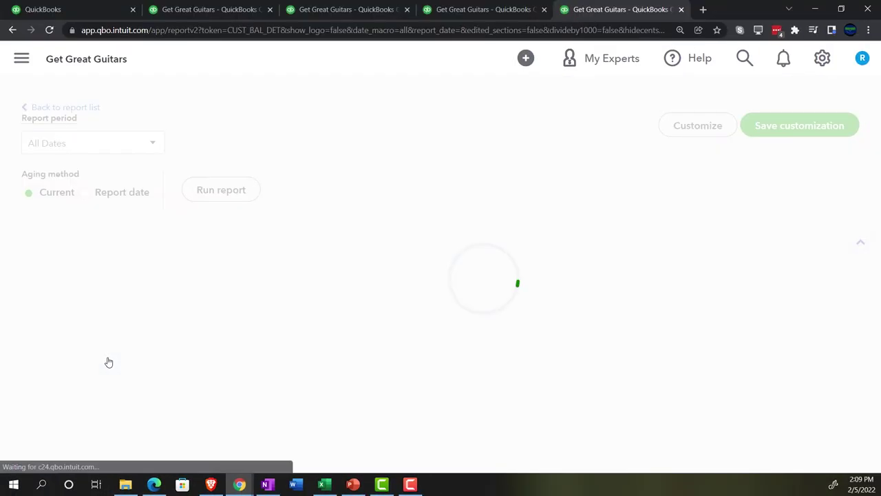
scroll(108, 362, "up", 3)
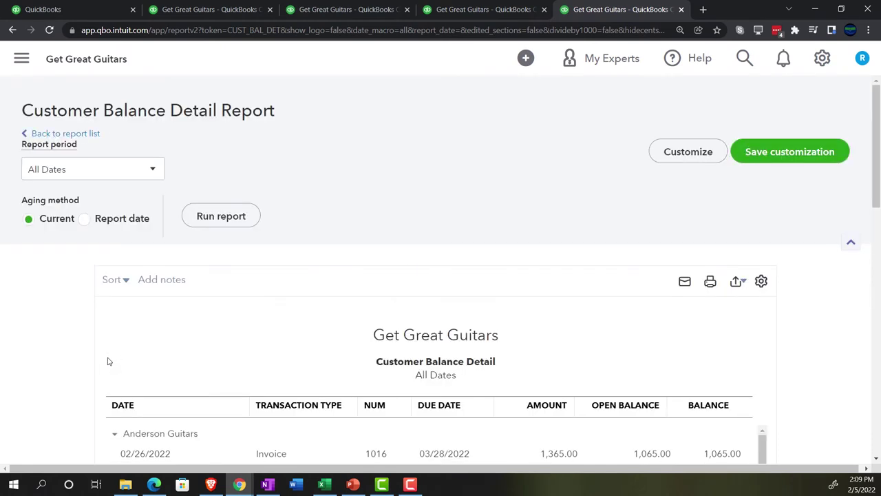
Set the Customer Balance Detail report period to Custom as of 02/28/2022 and run the report
left_click(216, 141)
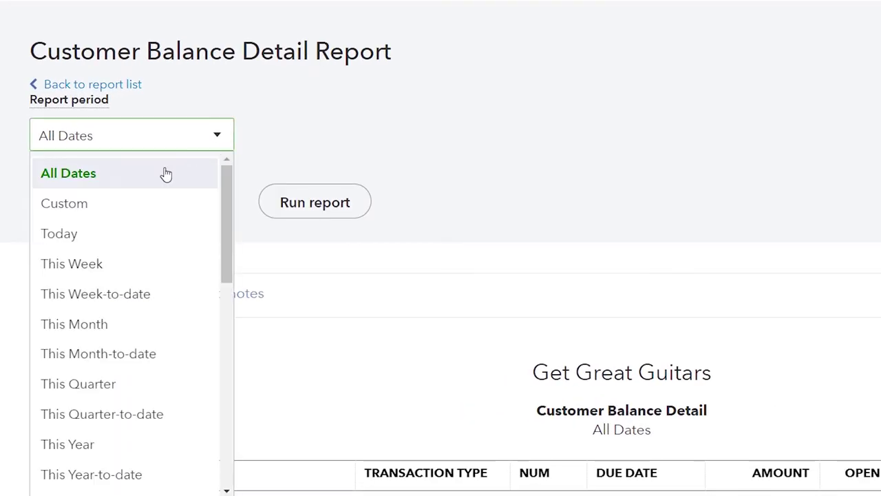
left_click(108, 208)
left_click(327, 135)
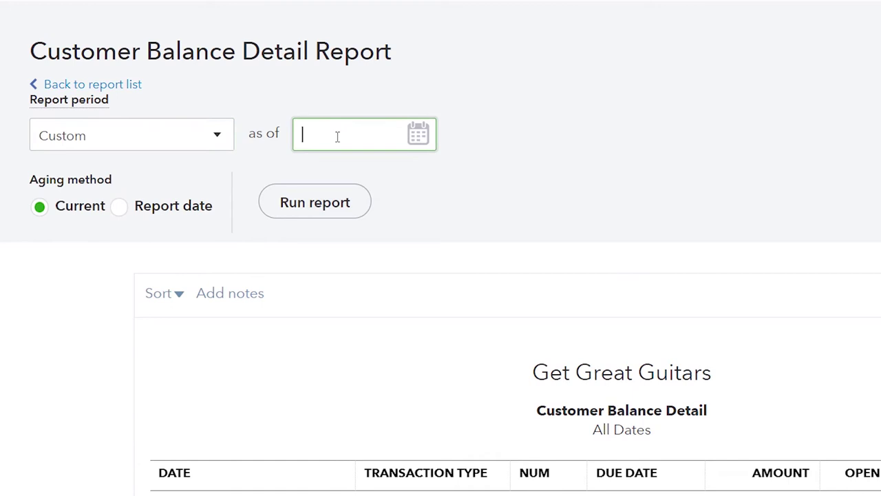
type("02282022")
left_click(350, 200)
scroll(213, 325, "down", 3)
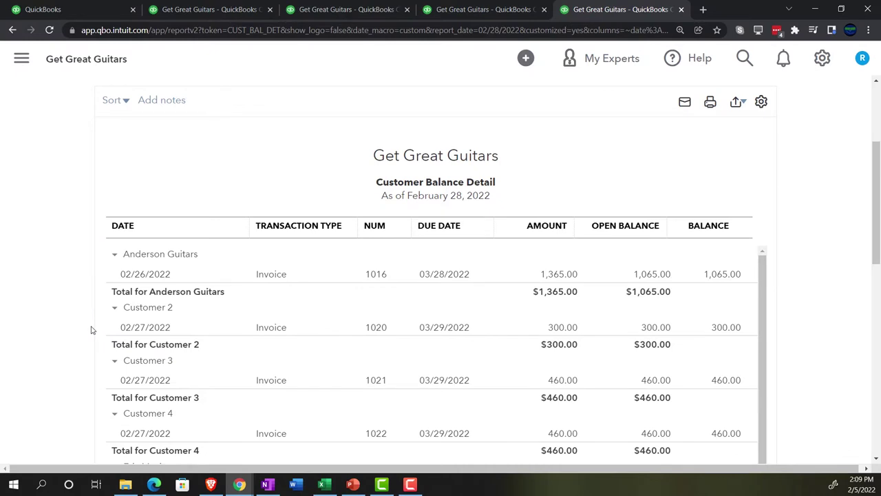
Customize the Customer Balance Detail report by setting the A/R Paid filter to All, and run the report
scroll(90, 329, "up", 5)
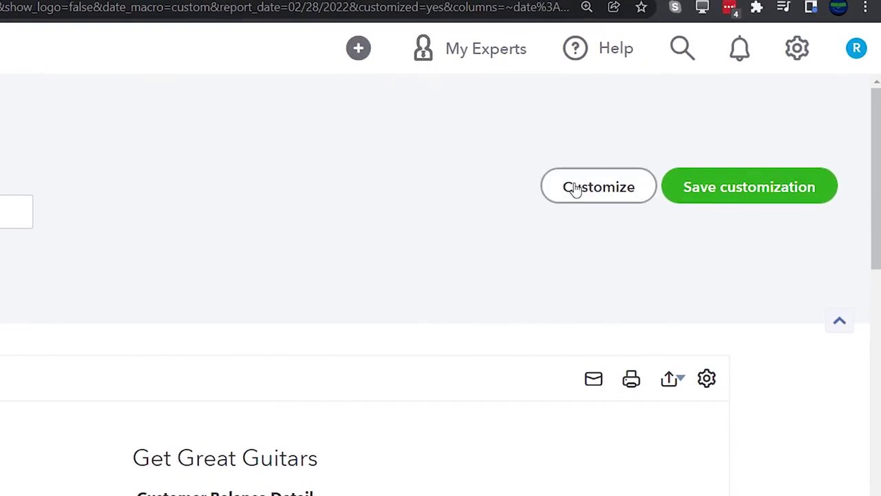
left_click(575, 189)
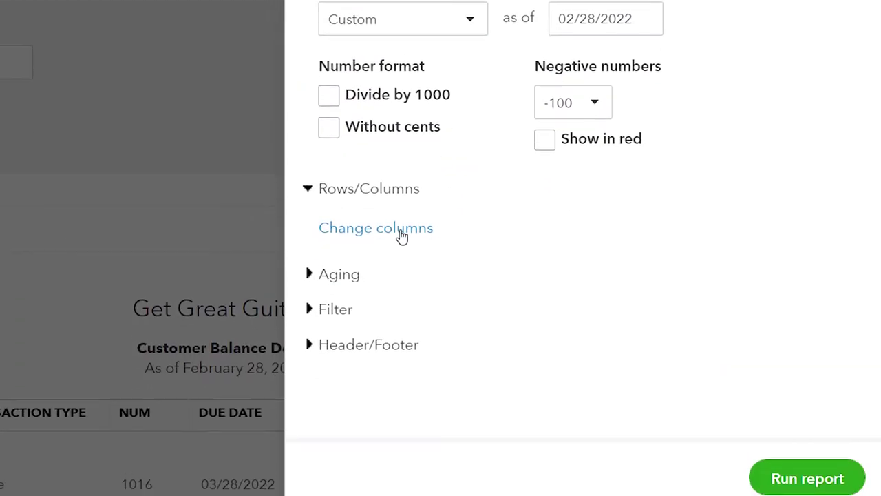
left_click(315, 311)
scroll(418, 230, "down", 3)
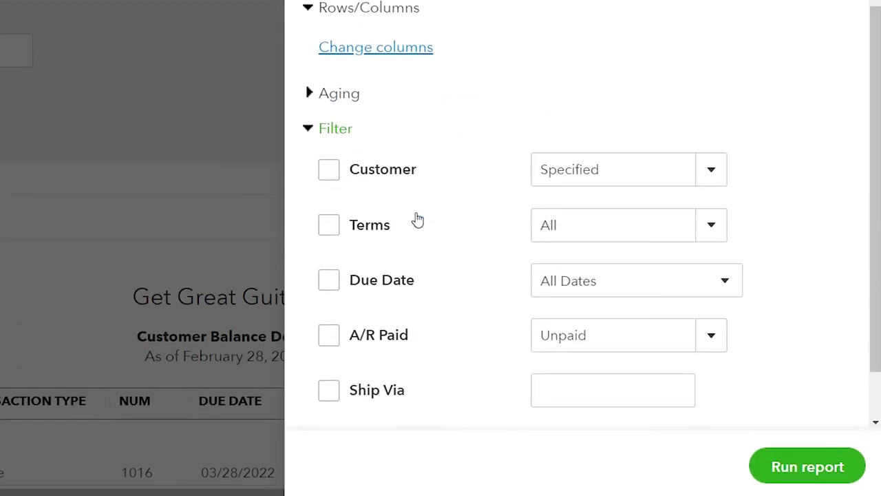
scroll(417, 219, "down", 1)
left_click(712, 282)
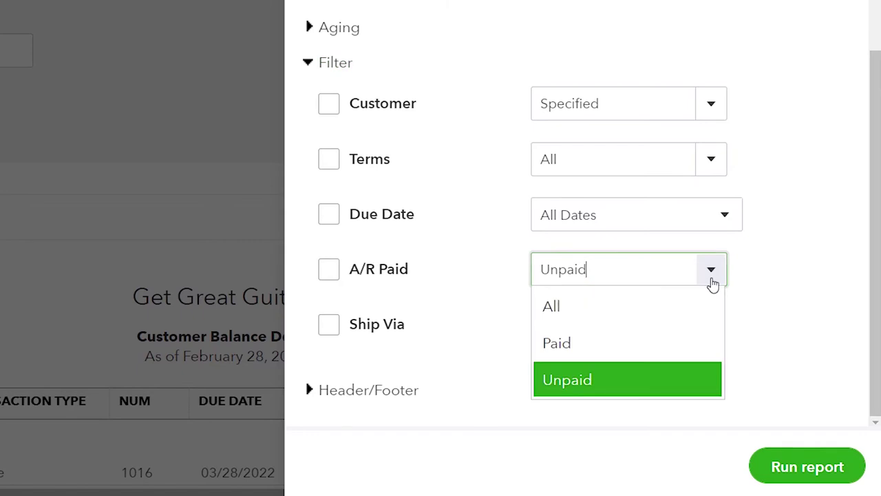
left_click(584, 316)
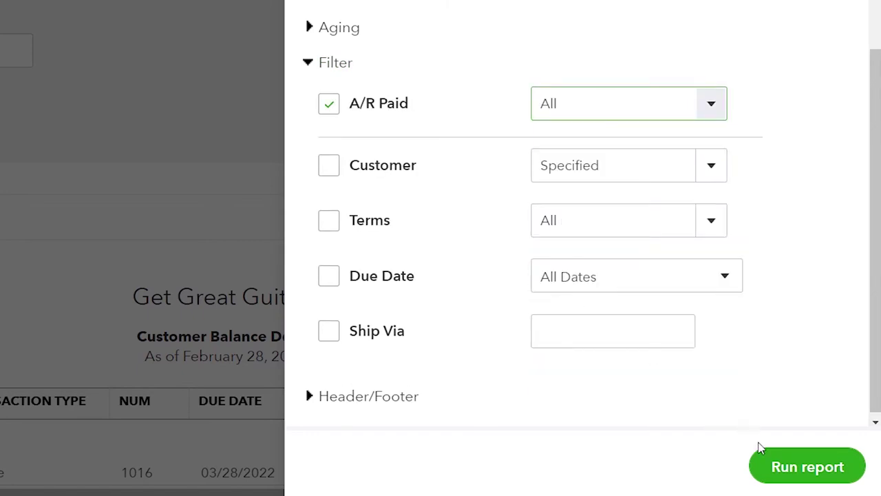
left_click(778, 466)
Compare the Customer Balance Detail grand total with the February 2022 Accounts Receivable on the Balance Sheet
scroll(27, 368, "down", 3)
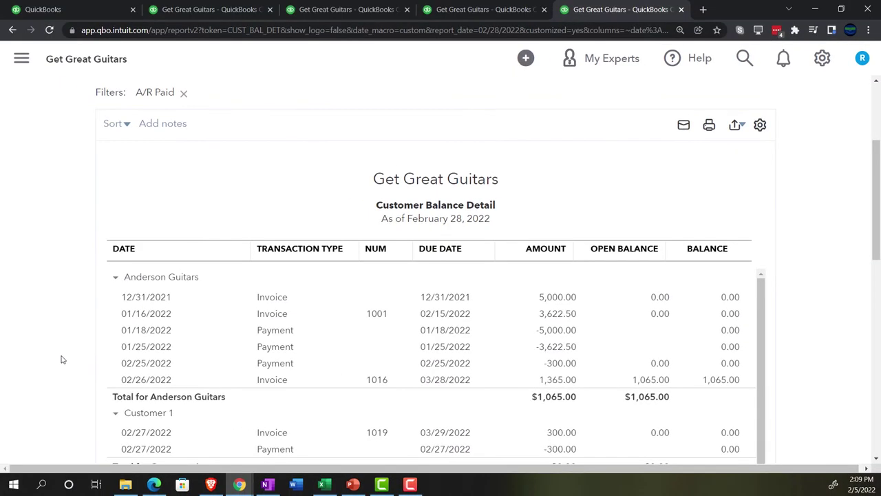
scroll(60, 360, "down", 10)
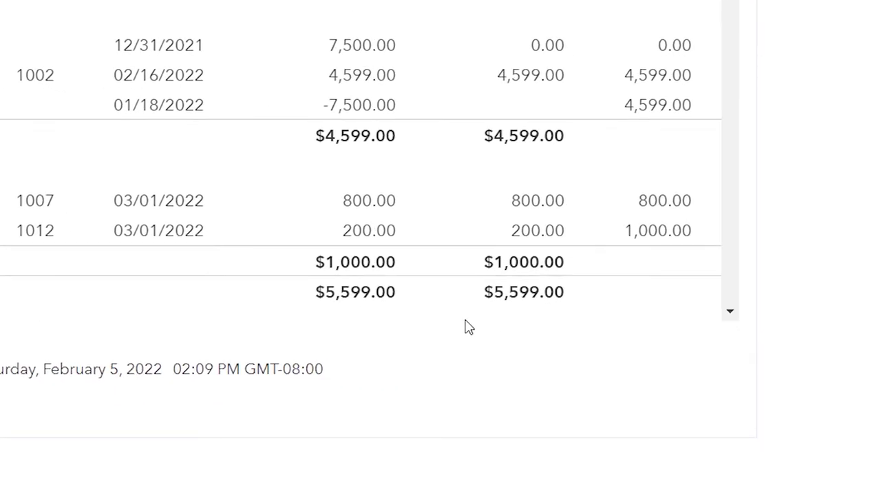
left_click(166, 8)
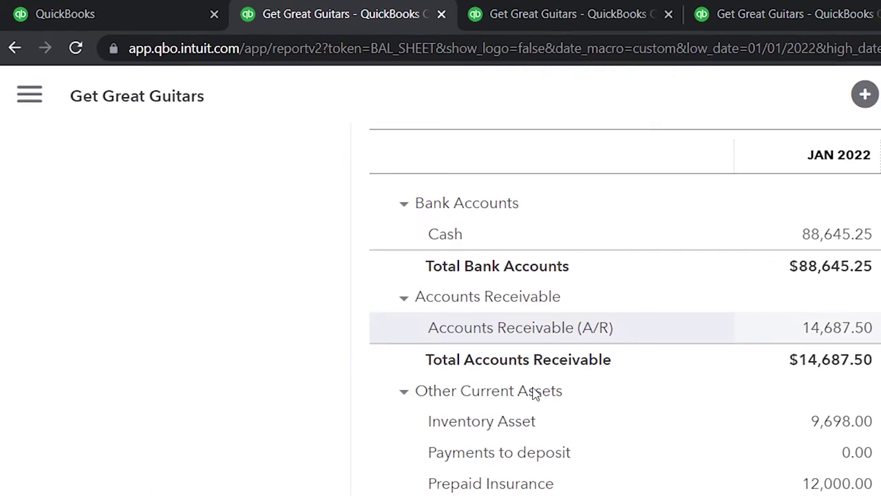
scroll(377, 285, "up", 2)
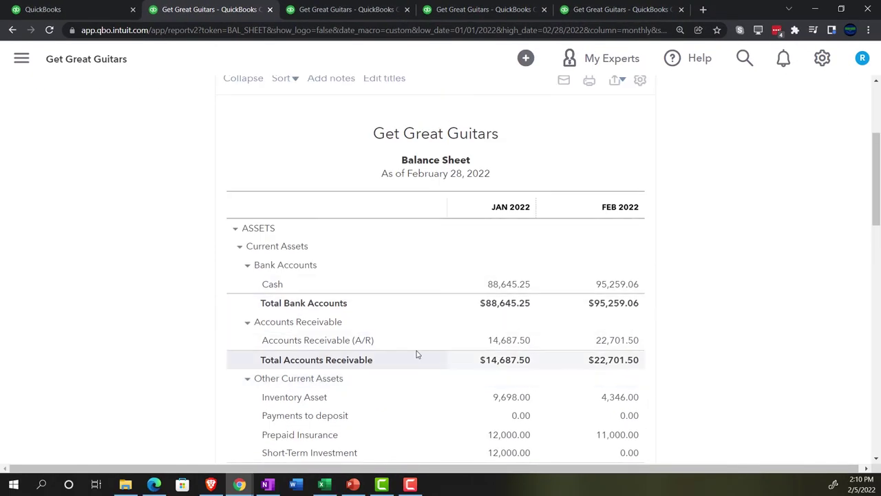
left_click(606, 9)
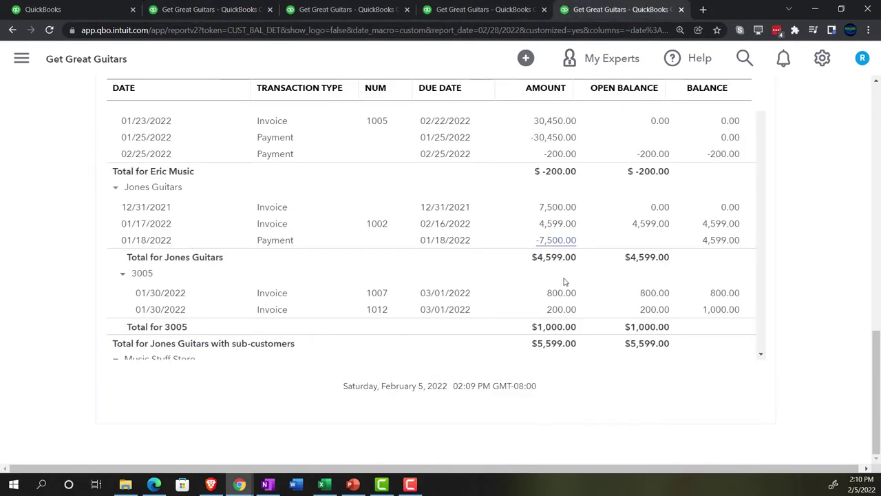
scroll(498, 256, "down", 10)
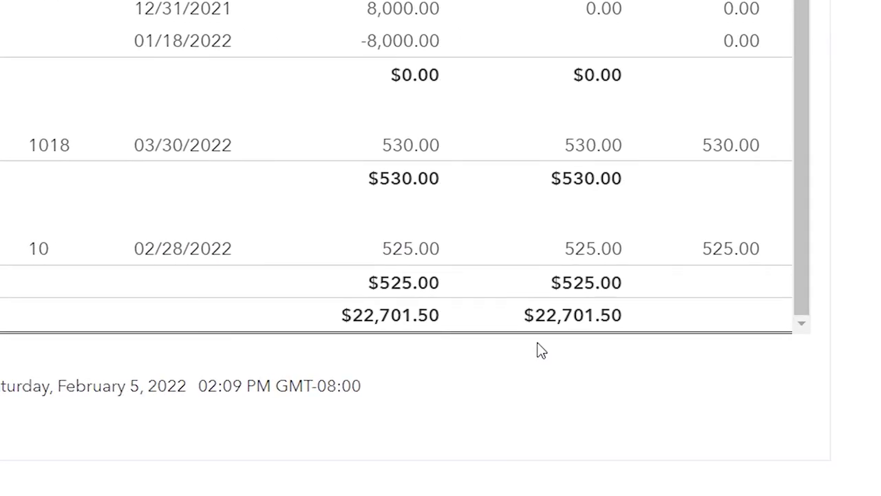
left_click(381, 10)
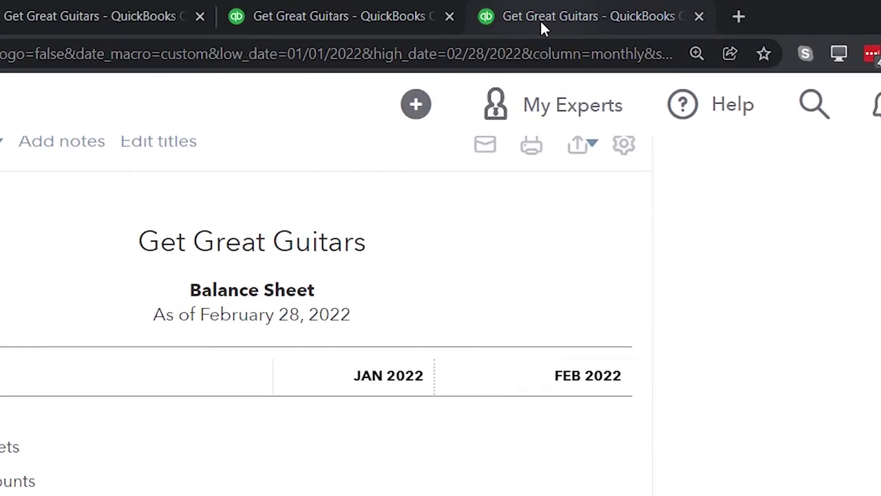
left_click(540, 19)
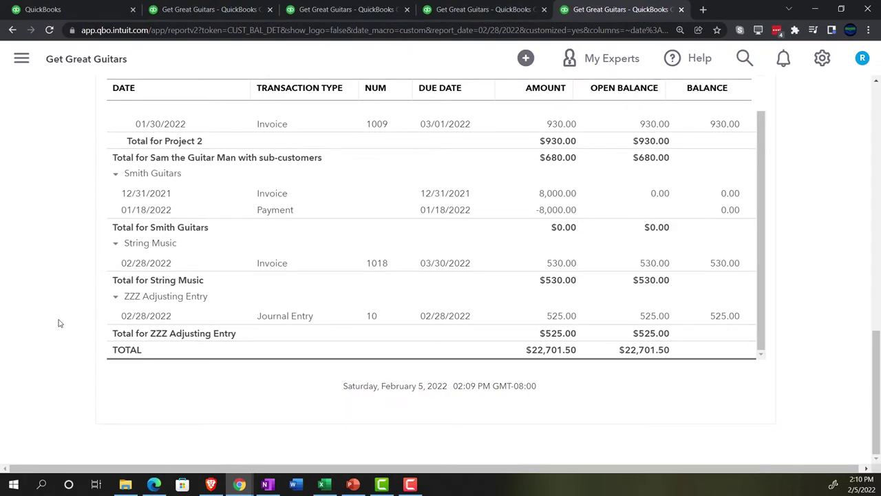
Open Calculator, switch it to the compact always-on-top view and move it clear of the Customer Balance Detail report
scroll(38, 334, "up", 3)
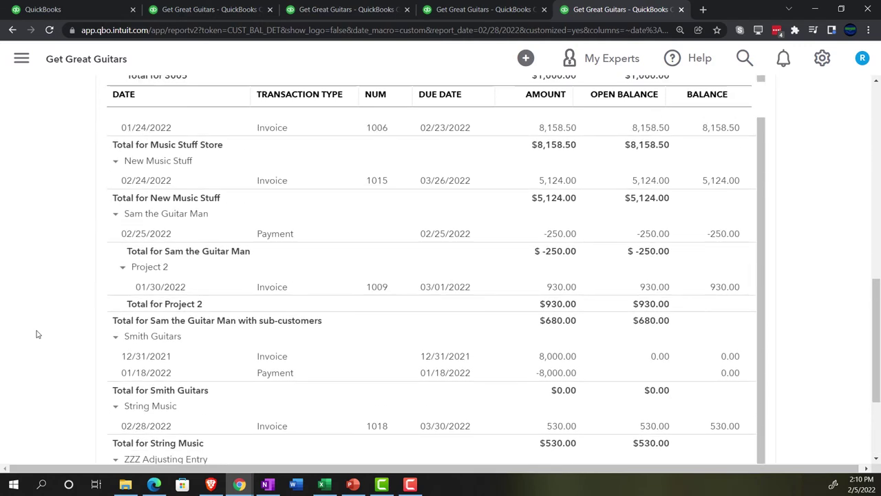
scroll(37, 334, "up", 5)
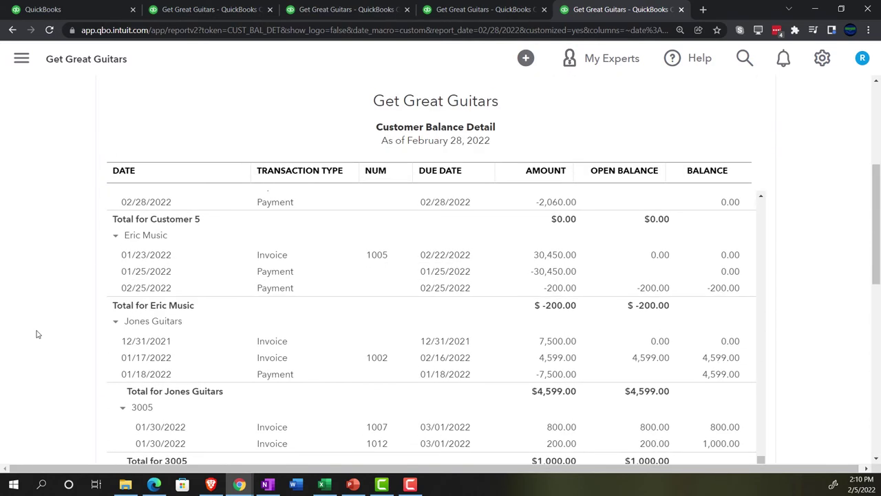
scroll(183, 350, "up", 2)
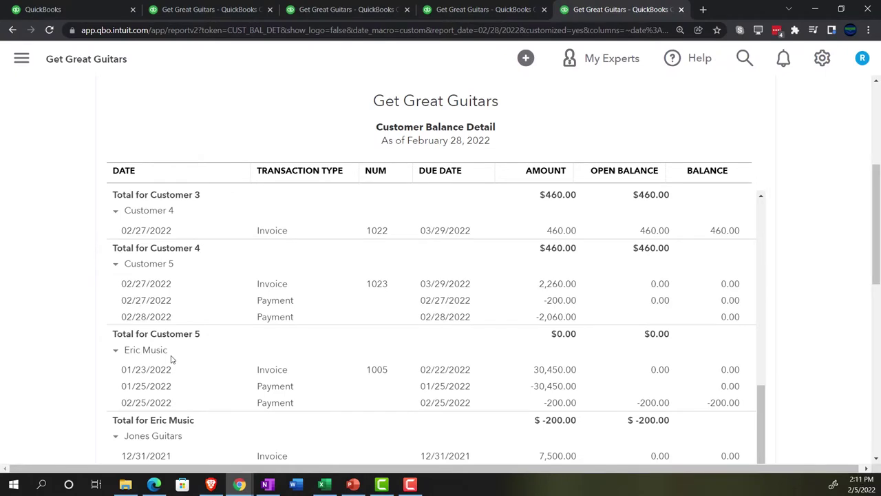
key("XF86Calculator")
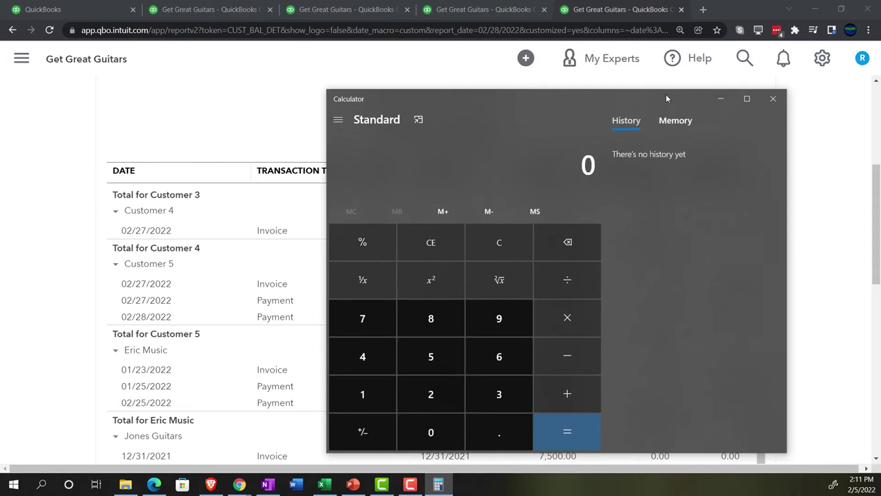
left_click(419, 119)
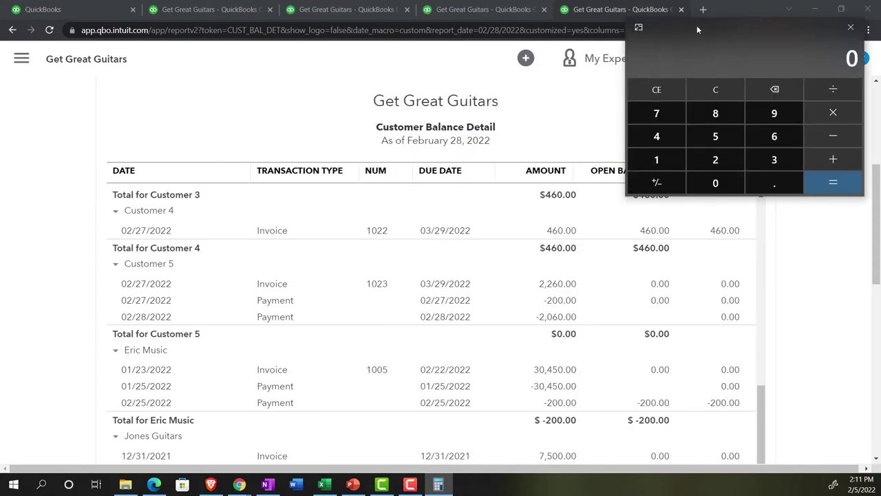
left_click_drag(696, 25, 880, 28)
Bring the calculator back over the report and add the two negative customer balances, 200 and 250
scroll(525, 321, "up", 5)
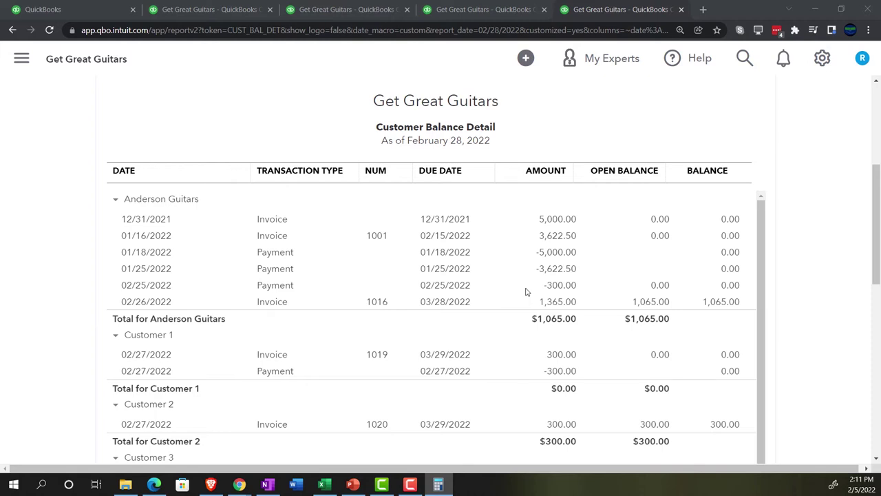
scroll(527, 290, "down", 3)
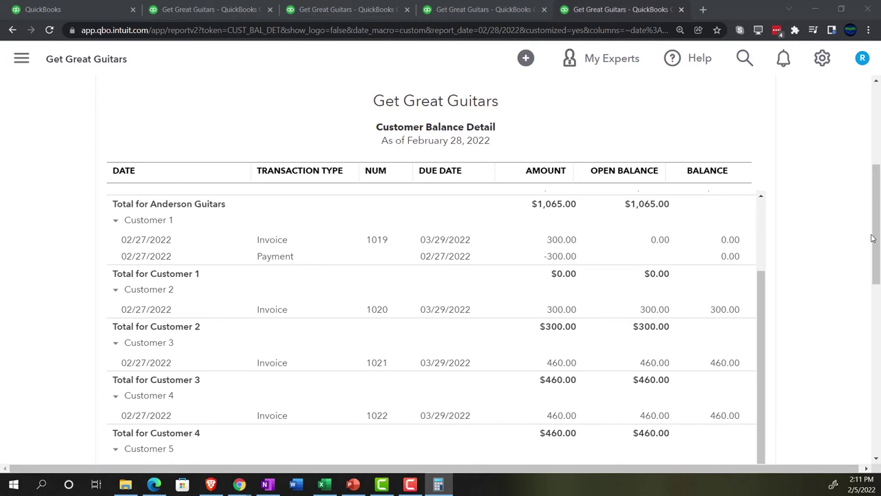
left_click_drag(773, 182, 742, 147)
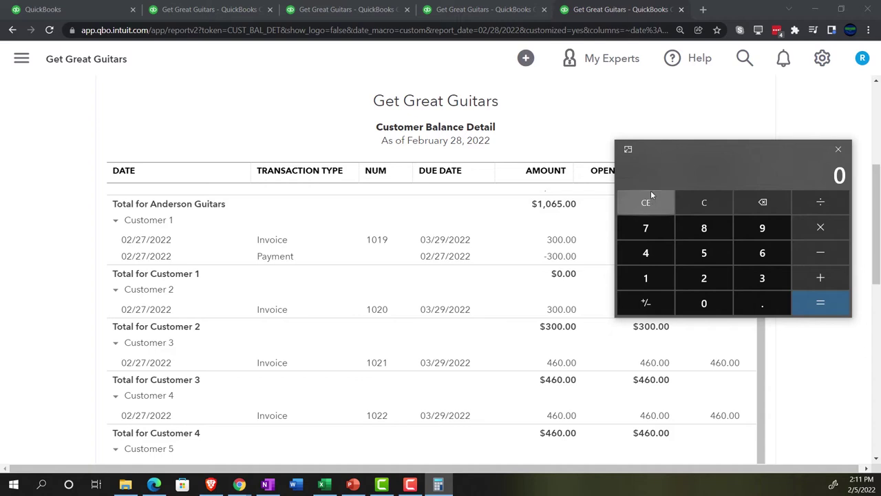
left_click_drag(680, 157, 660, 73)
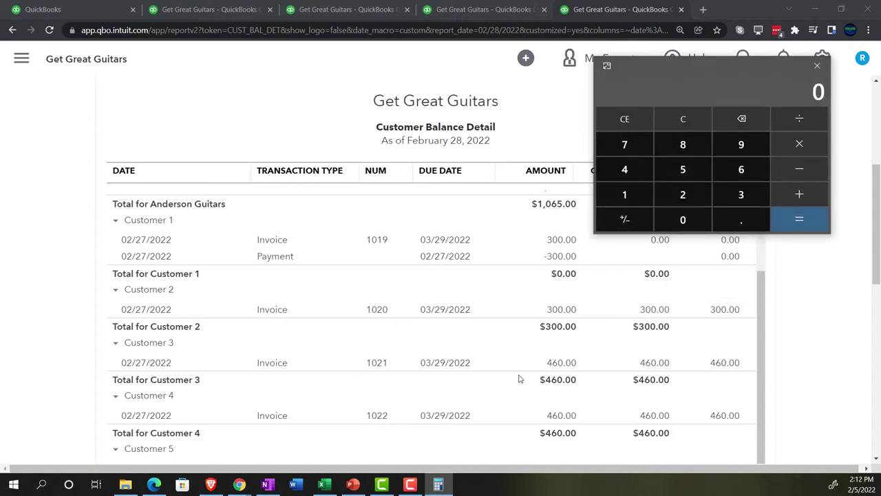
scroll(520, 379, "down", 3)
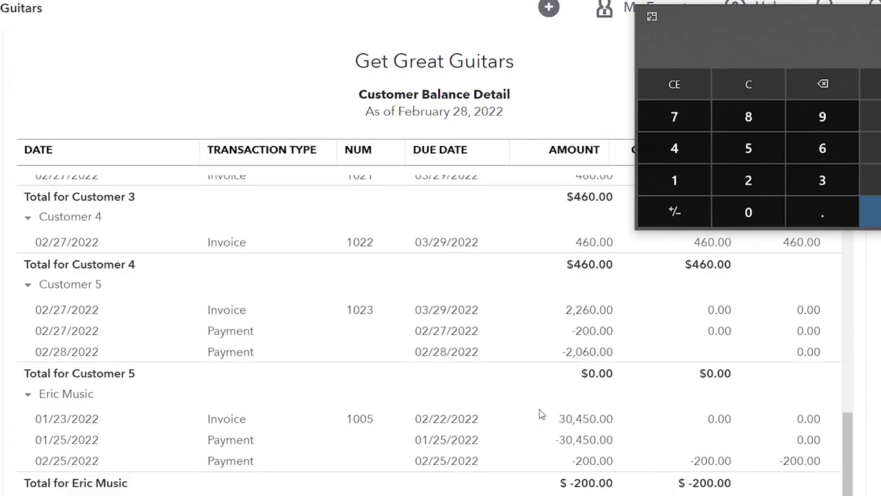
scroll(540, 414, "down", 4)
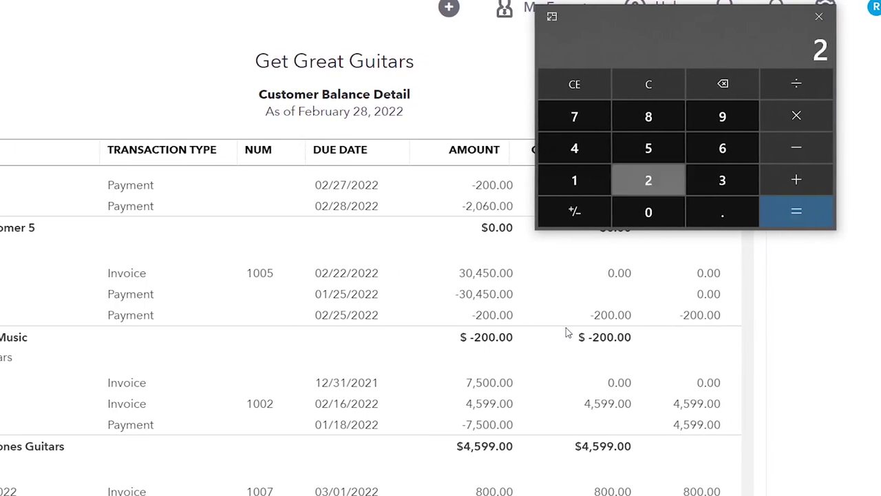
type("200")
scroll(368, 393, "down", 5)
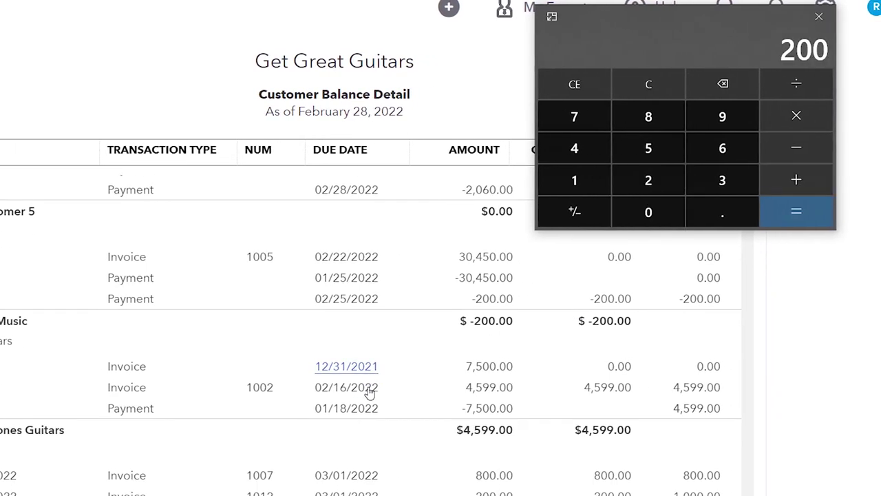
scroll(369, 399, "down", 5)
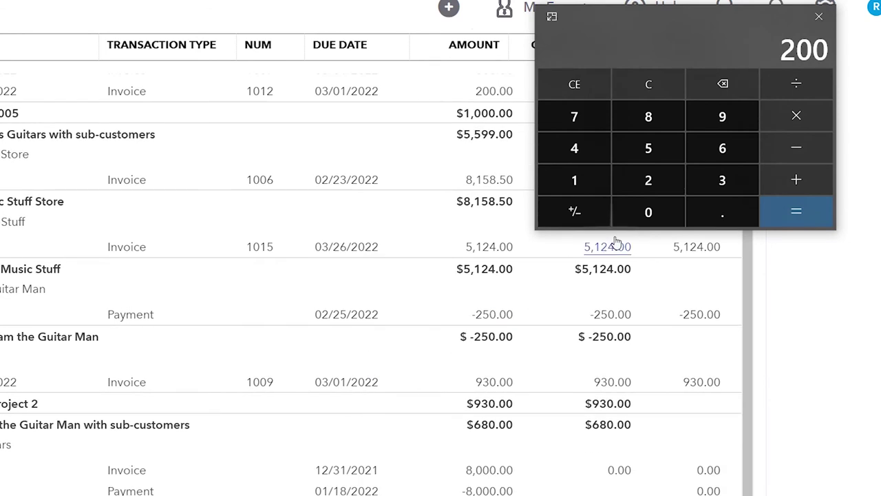
left_click(807, 181)
type("250")
key("Return")
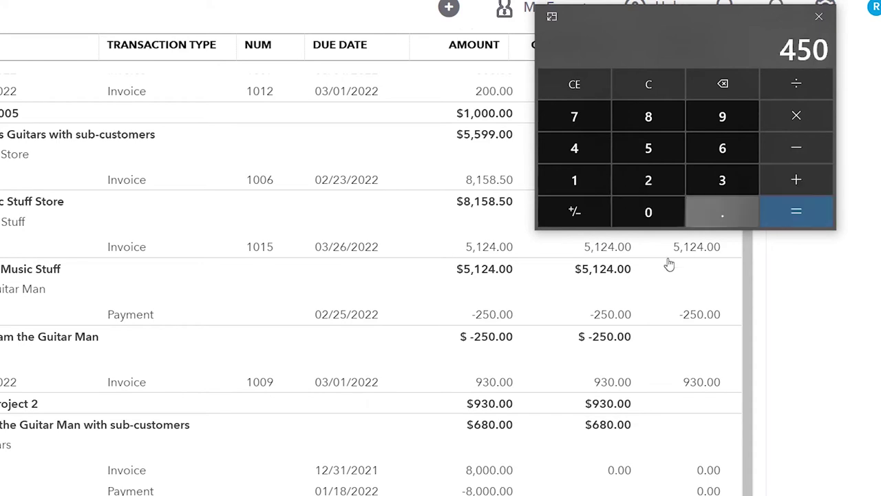
Move the calculator out of view and examine the report's invoices, payments and journal entry by customer, down to the grand total
scroll(402, 373, "down", 2)
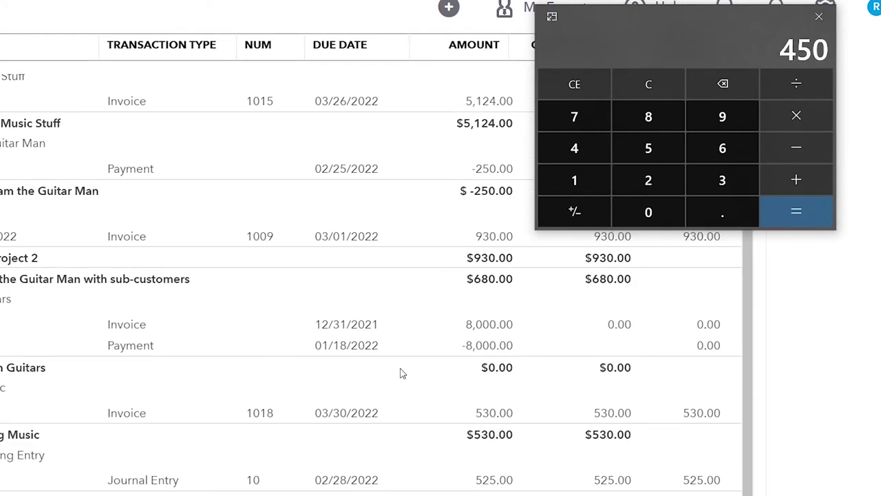
scroll(403, 372, "down", 2)
left_click_drag(648, 22, 880, 81)
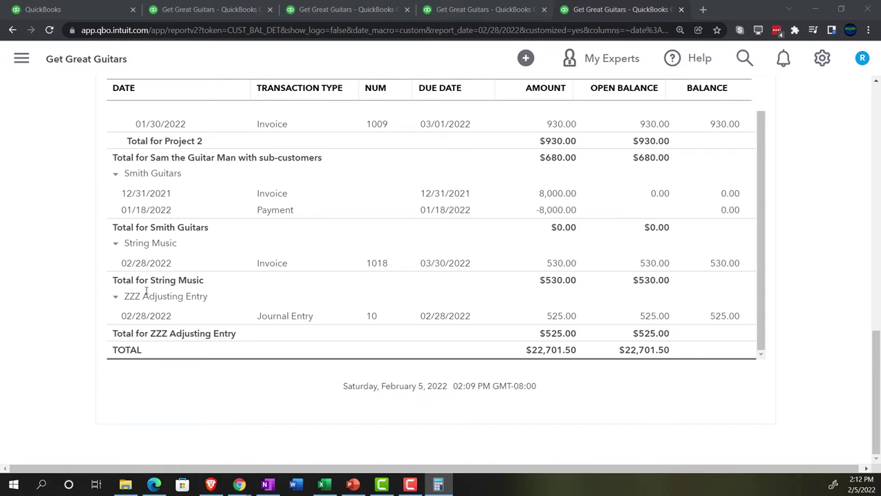
scroll(146, 292, "up", 15)
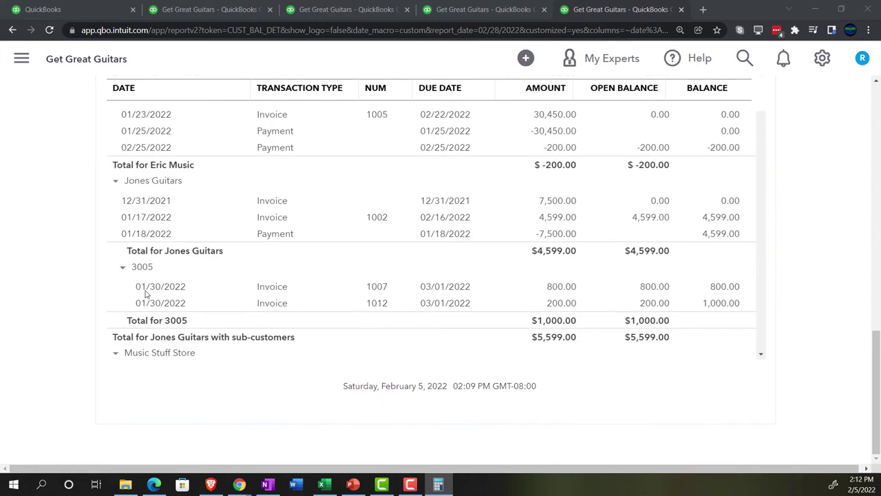
scroll(138, 269, "up", 15)
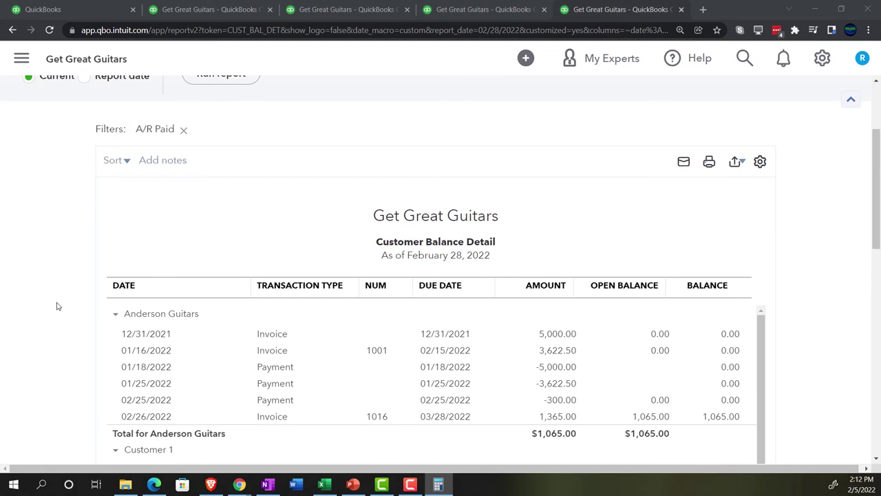
scroll(58, 307, "down", 1)
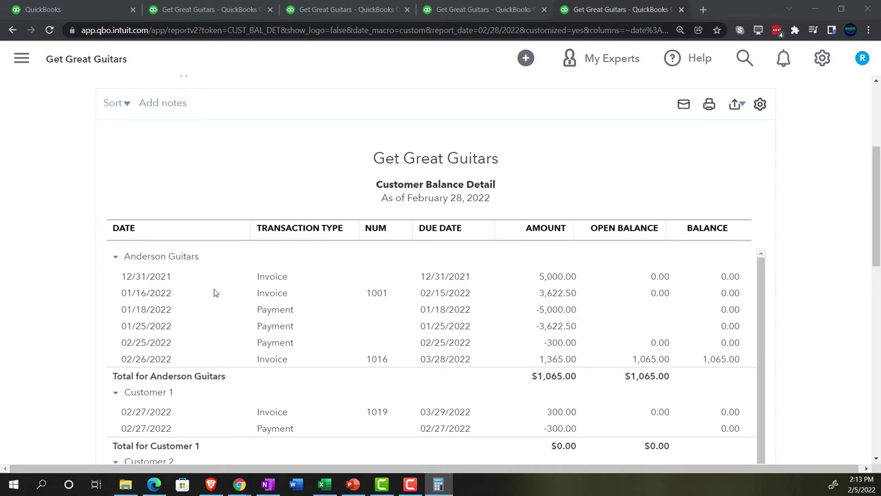
scroll(213, 292, "down", 8)
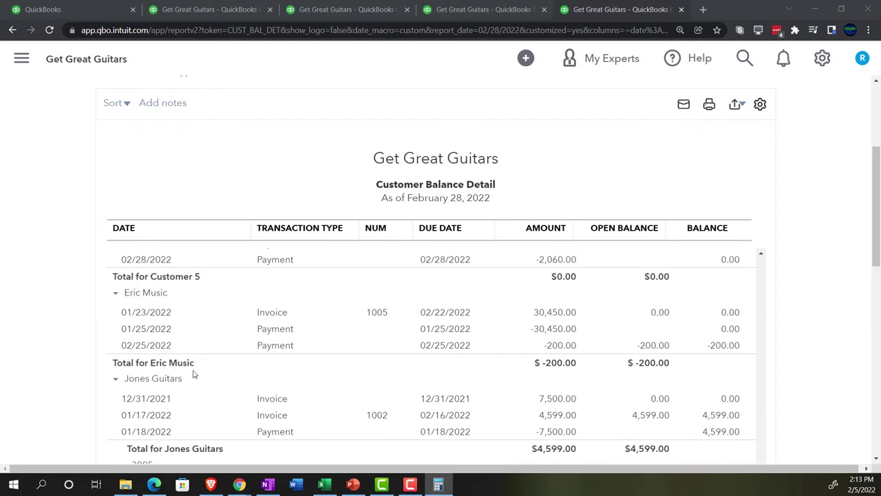
scroll(194, 373, "down", 12)
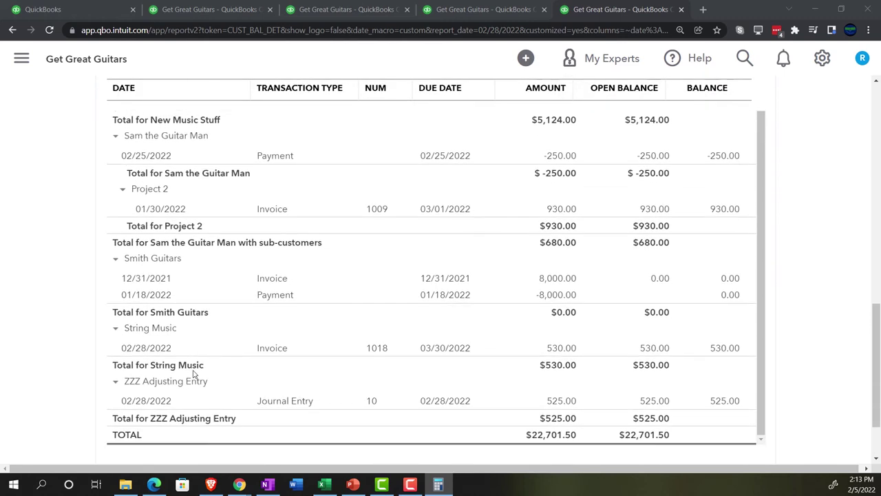
scroll(193, 373, "down", 2)
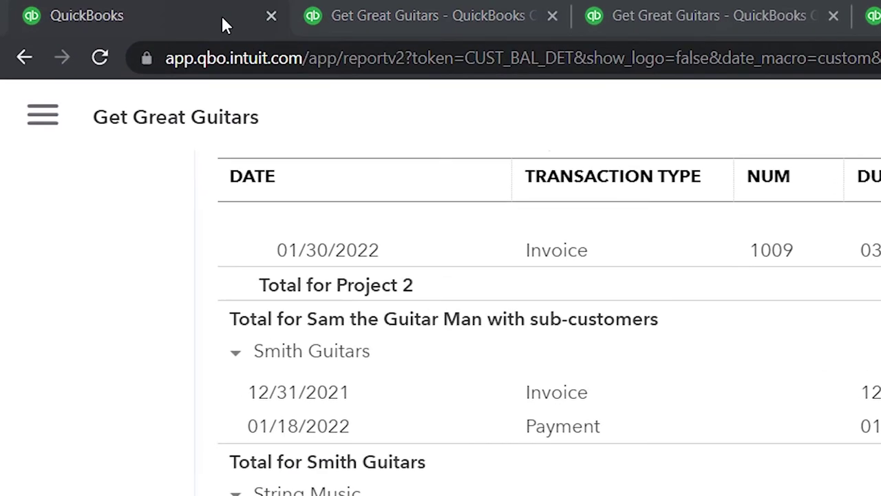
Start a new journal entry and date it 02/28/2022
left_click(108, 10)
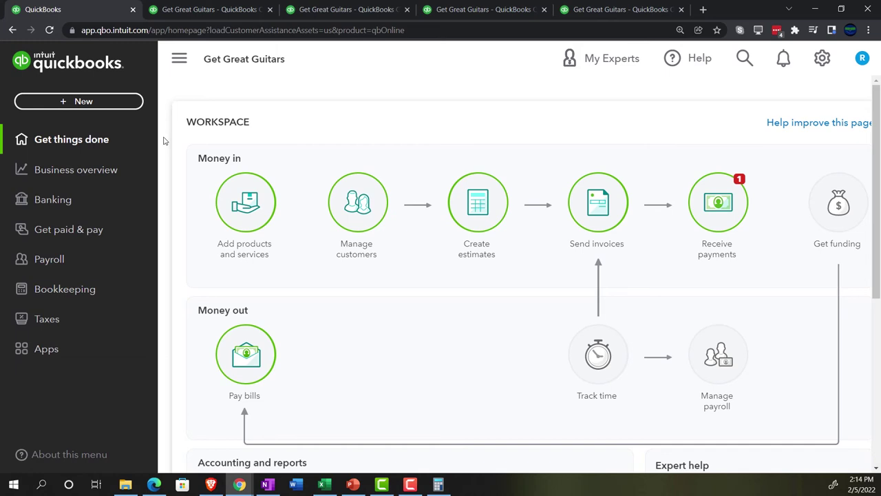
left_click(91, 105)
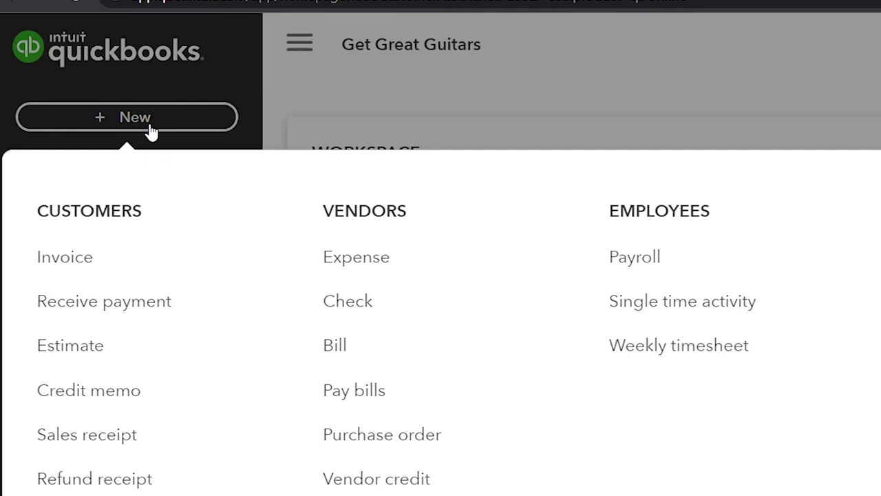
left_click(880, 360)
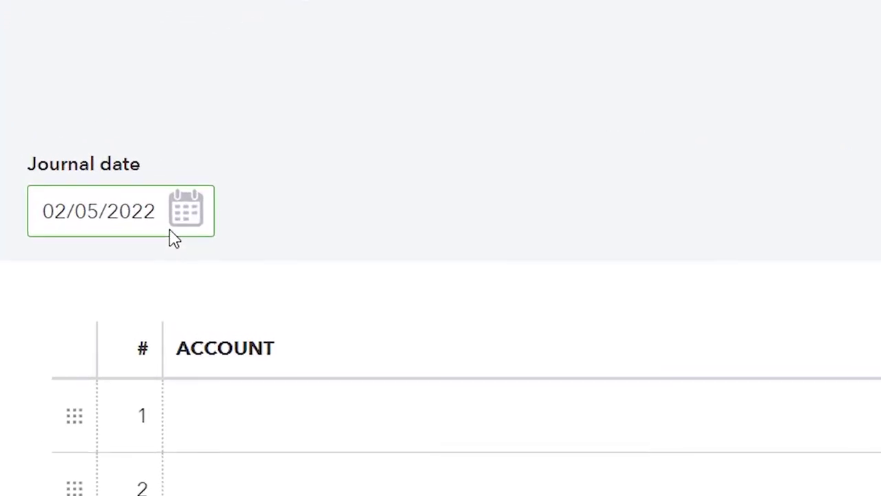
triple_click(166, 206)
type("022822")
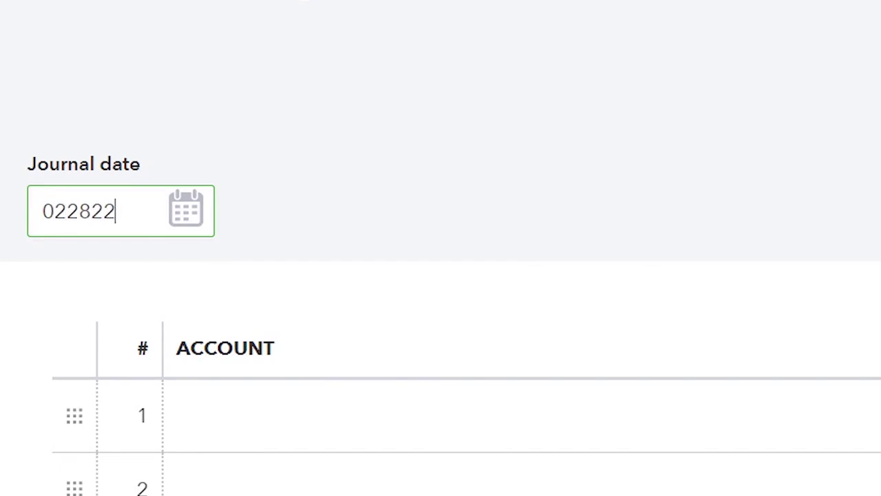
key("Tab")
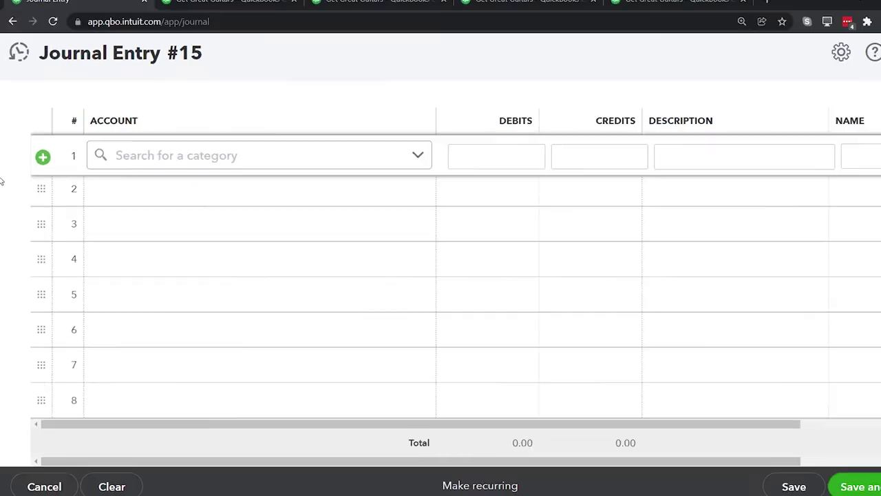
Set the account on the journal entry's first line to Accounts Receivable (A/R)
key("ctrl+minus")
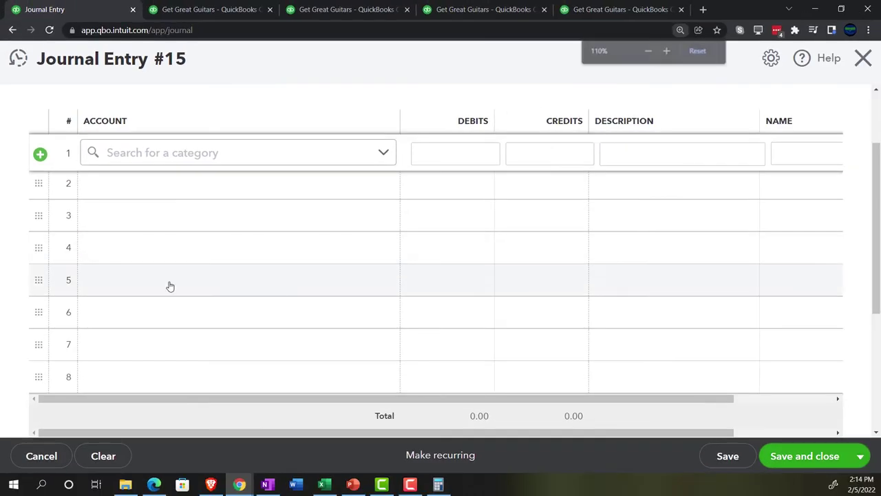
scroll(168, 285, "up", 1)
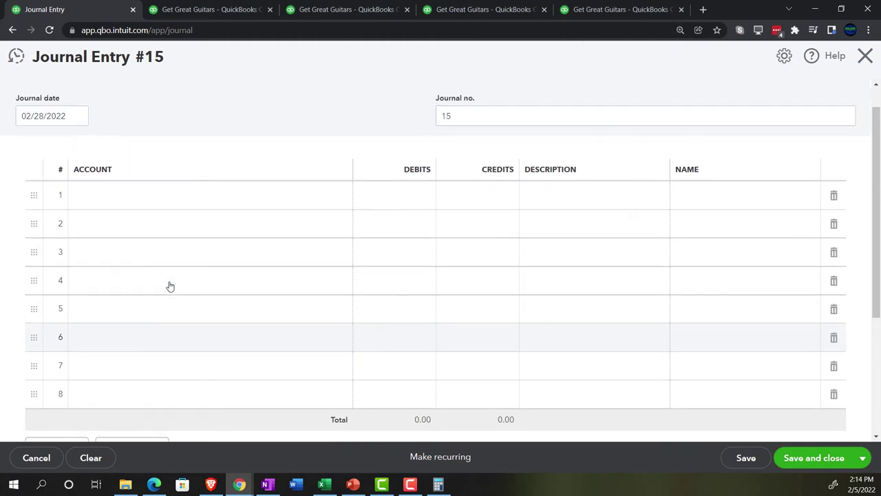
left_click(184, 200)
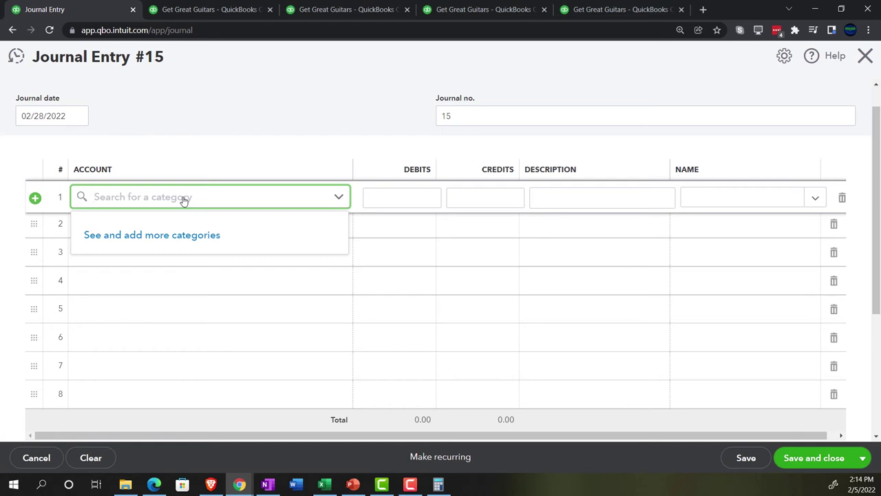
type("a")
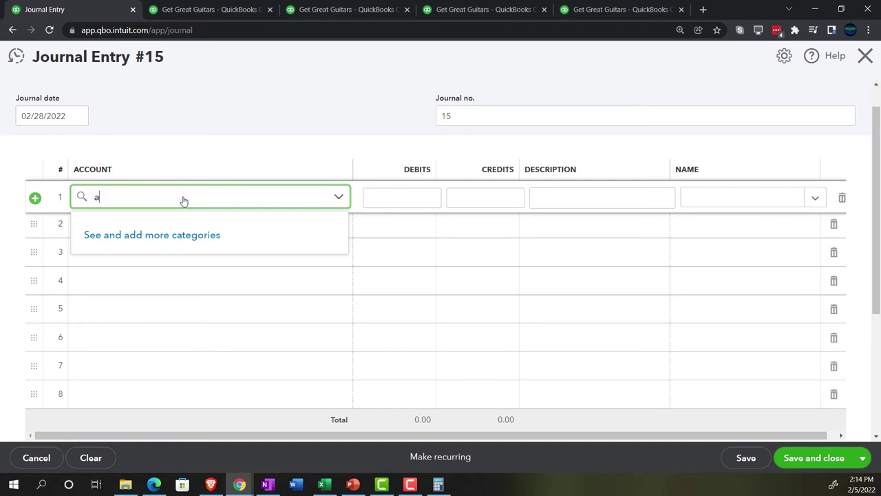
type("cc")
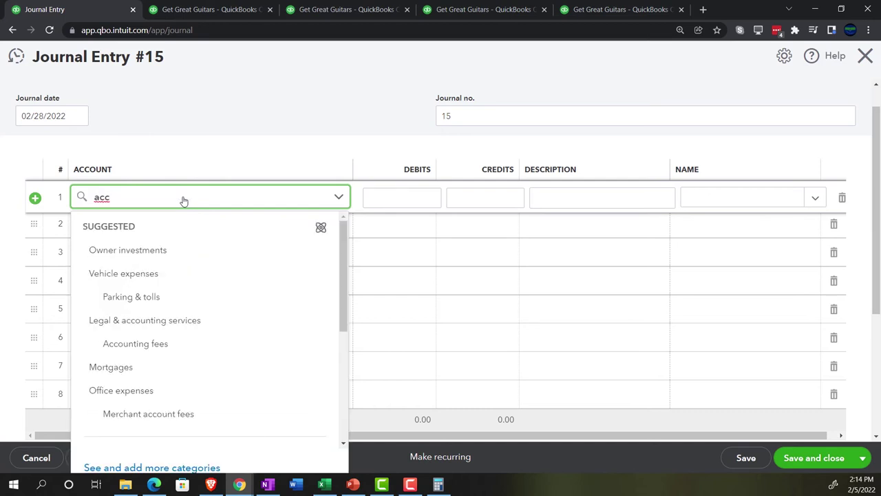
type("oun")
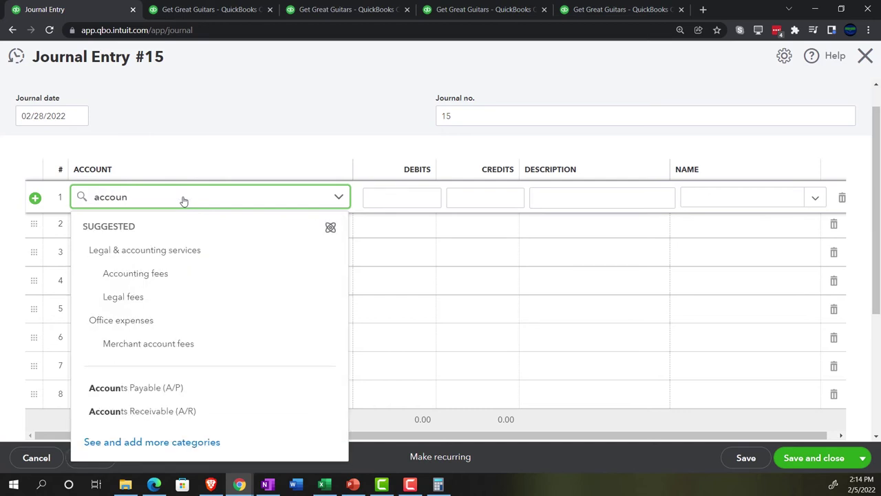
key("BackSpace")
key("BackSpace")
key("BackSpace")
key("BackSpace")
key("BackSpace")
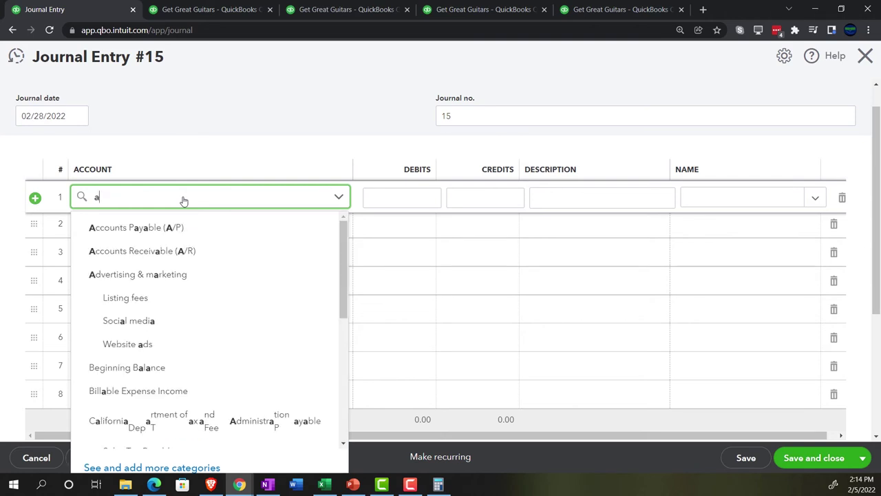
left_click(158, 254)
Debit 450 on the Accounts Receivable line and assign it to the customer ZZZ Adjusting Entry
key("Tab")
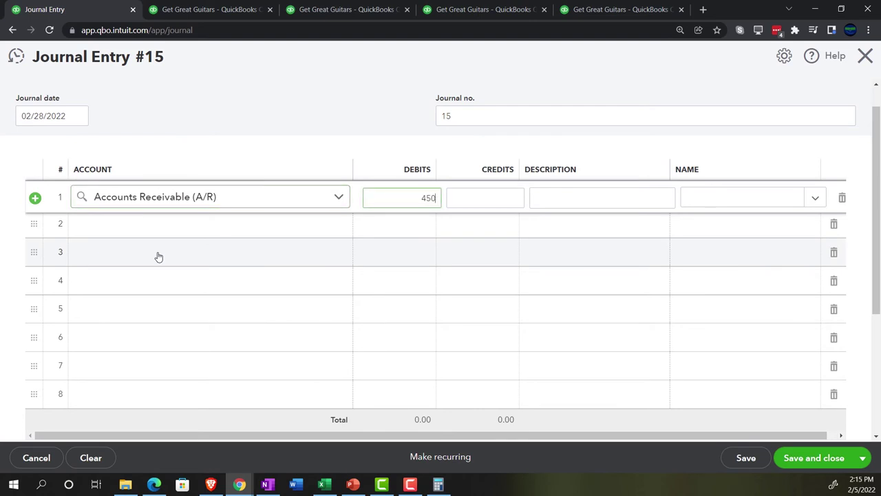
key("Tab")
key("Tab")
key("Tab")
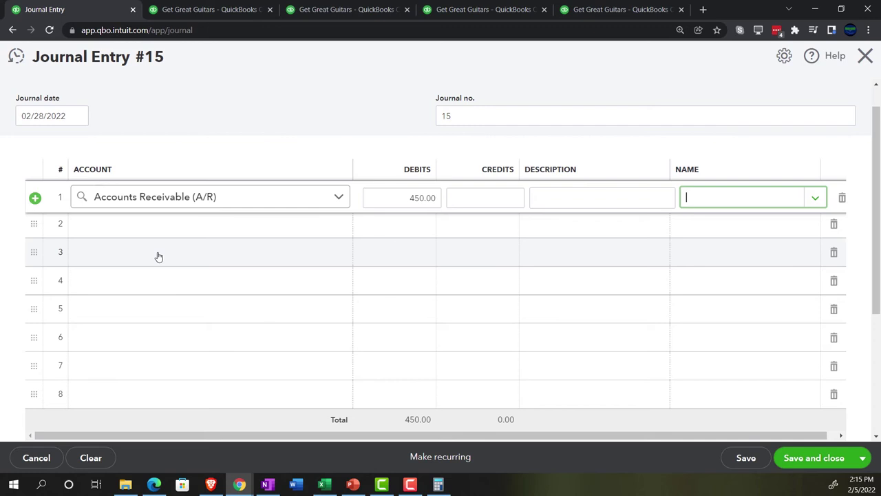
type("zz")
key("Down")
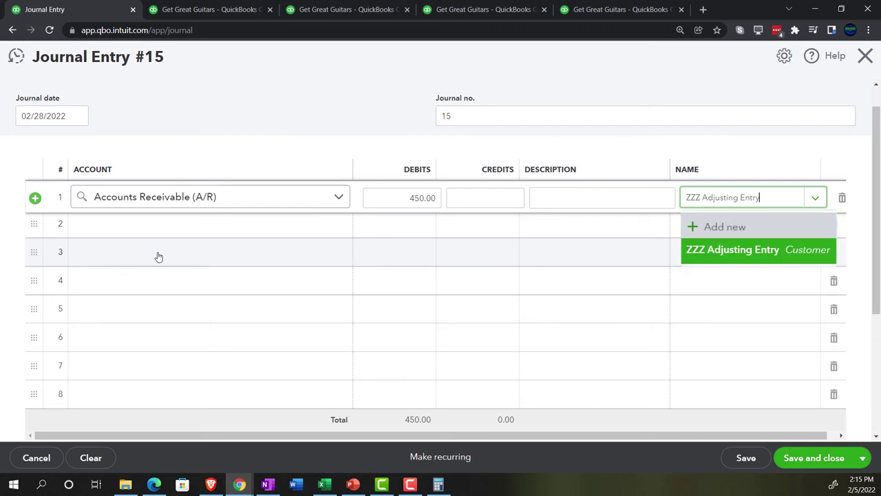
key("Tab")
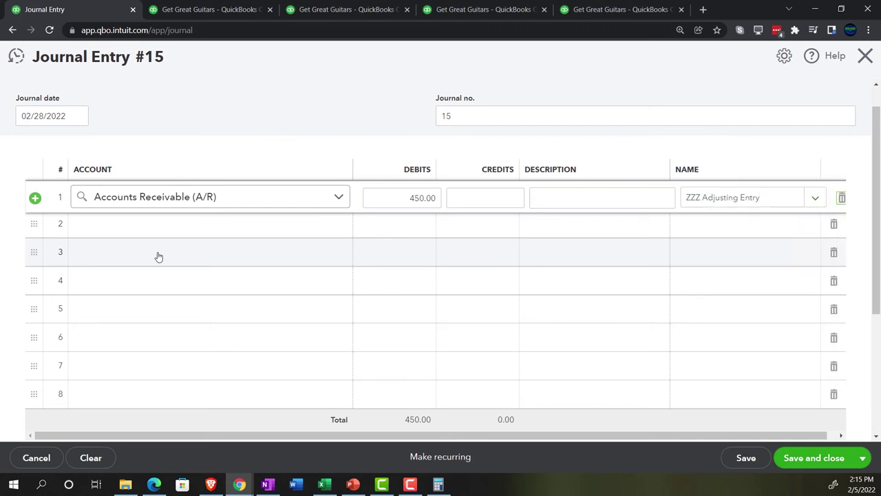
key("Tab")
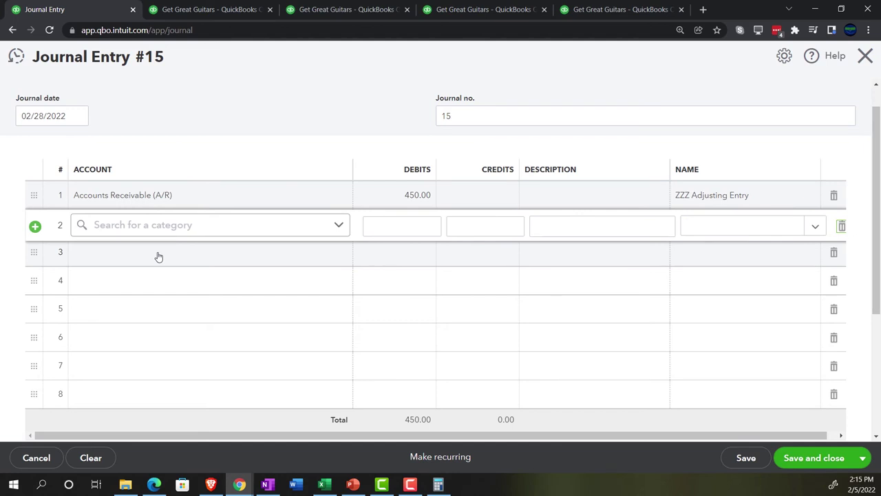
Fill the second journal line with the Unearned Revenue account and a 450 credit
left_click(128, 227)
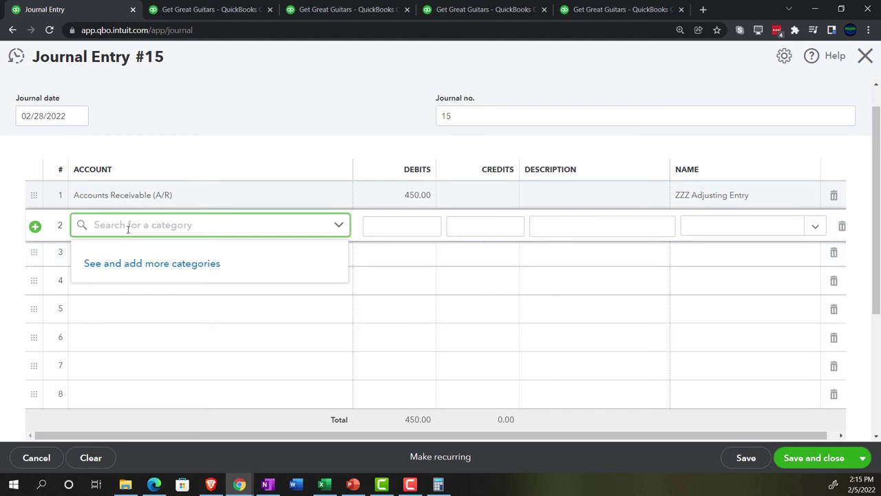
type("un")
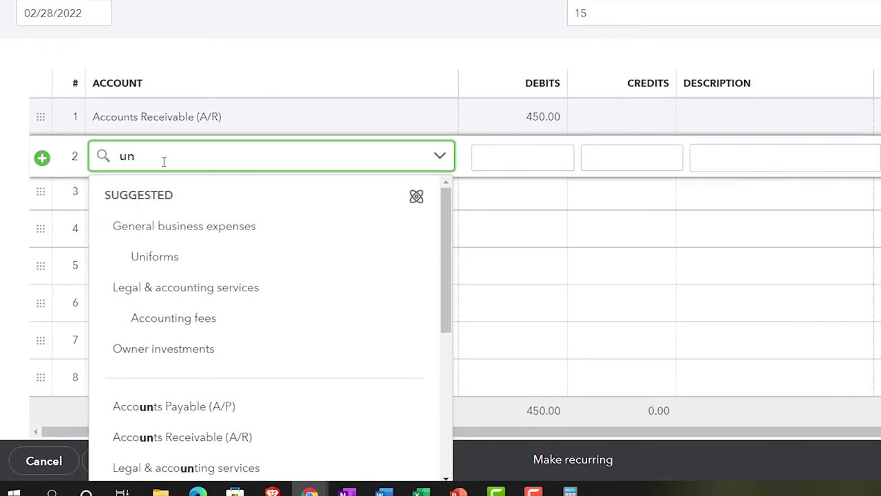
type("ear")
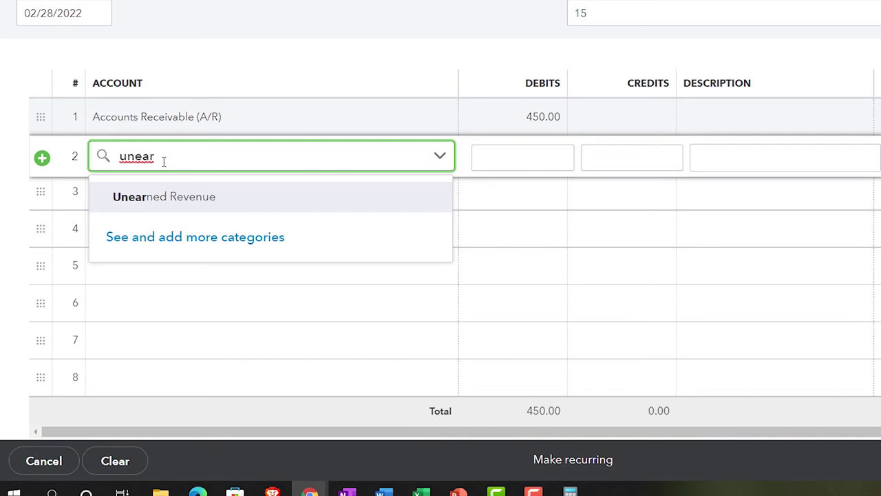
key("Tab")
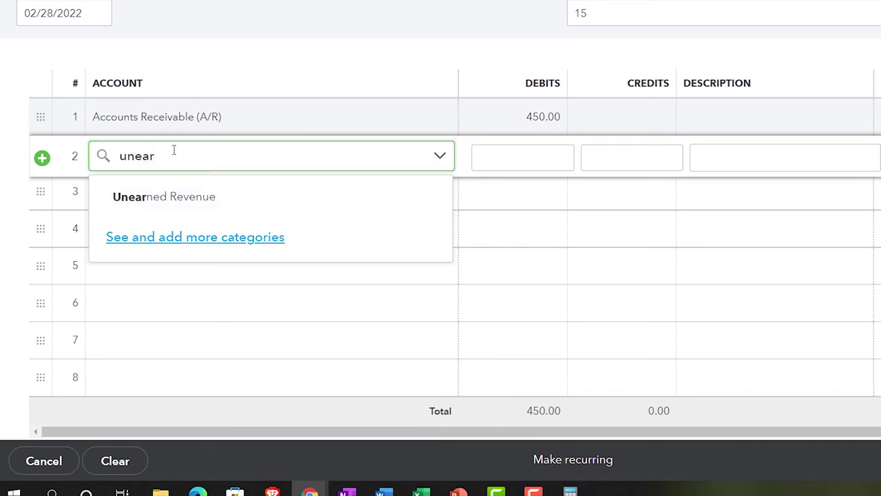
left_click(151, 200)
key("Tab")
key("Tab")
key("Tab")
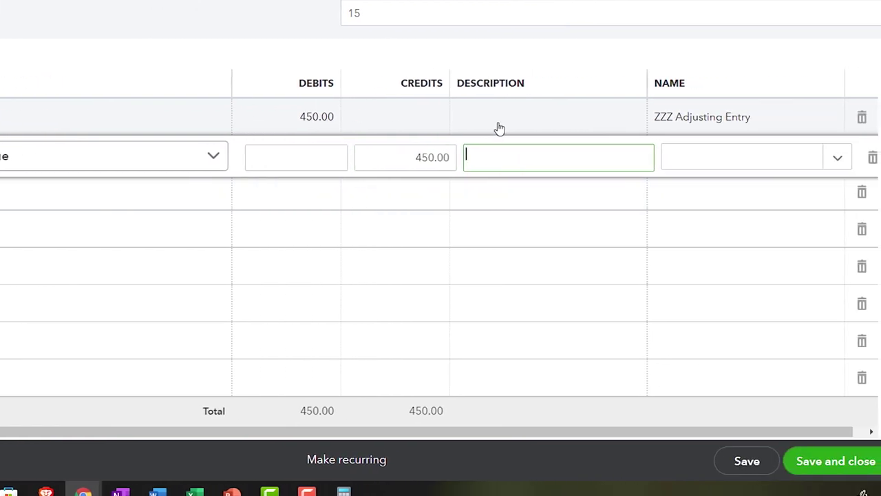
Describe both journal lines as "Adj Entry", then save and close the journal entry
left_click(502, 128)
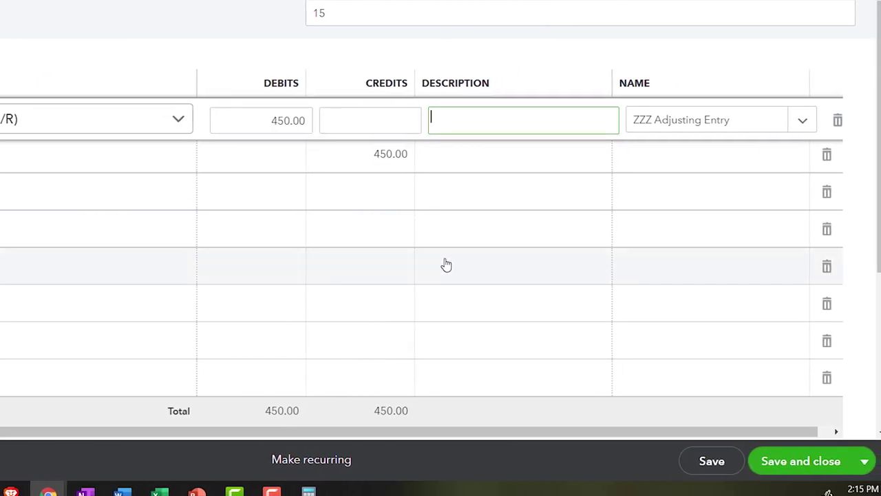
type("Adj Entry")
left_click_drag(476, 117, 432, 117)
key("ctrl+c")
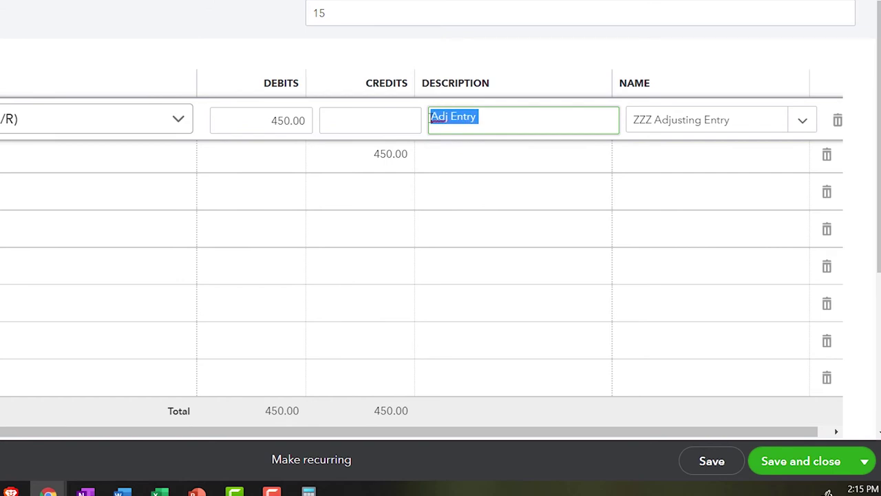
left_click(462, 162)
key("ctrl+v")
key("Tab")
key("Tab")
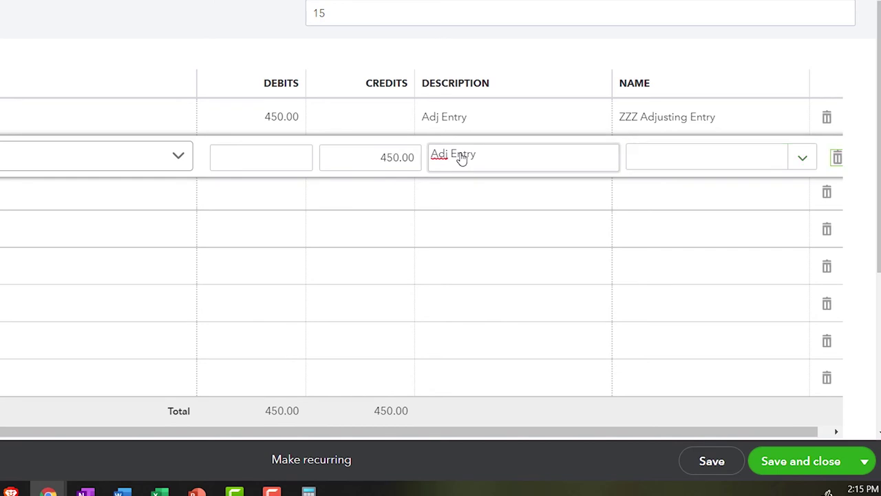
key("Tab")
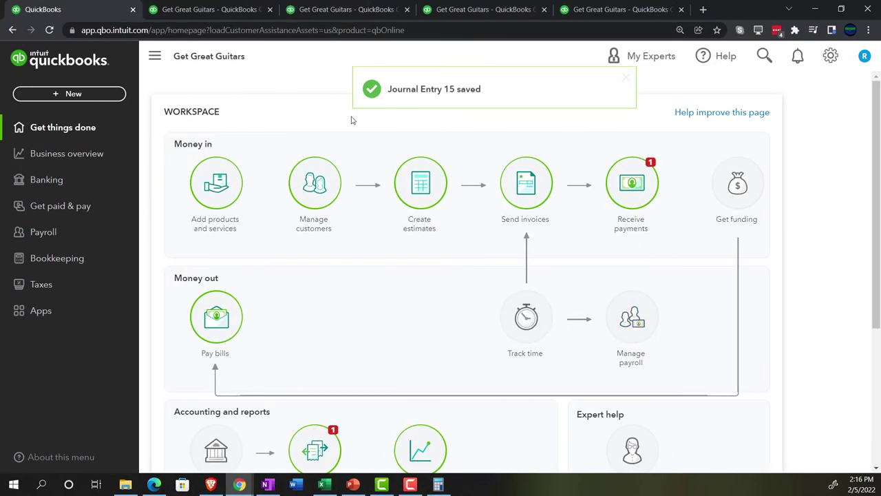
Return to the January–February 2022 Balance Sheet and rerun it to include the adjusting entry
left_click(226, 11)
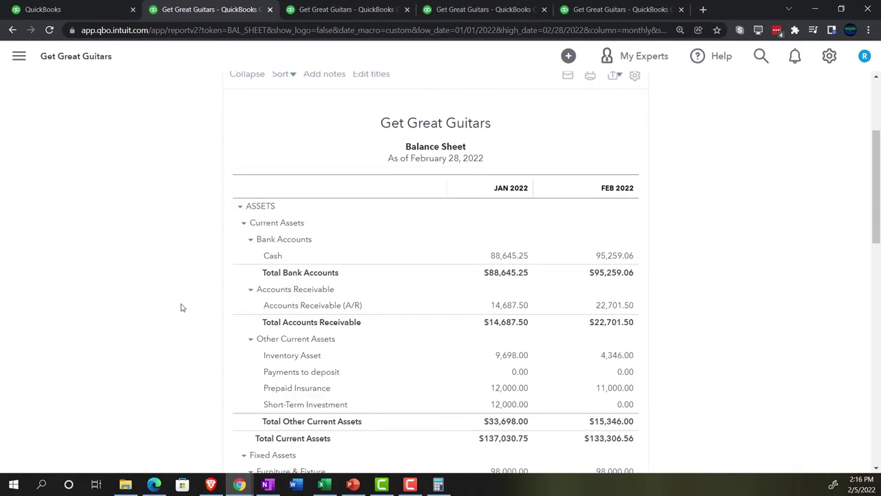
scroll(182, 308, "up", 3)
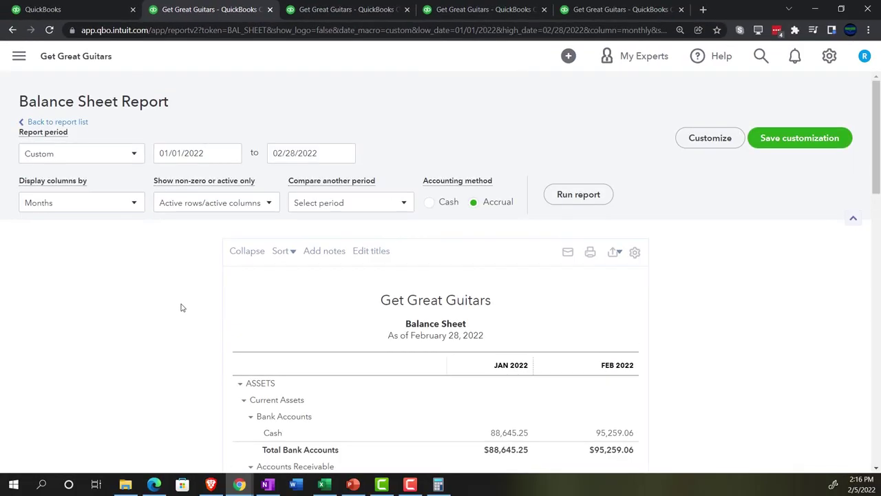
left_click(566, 195)
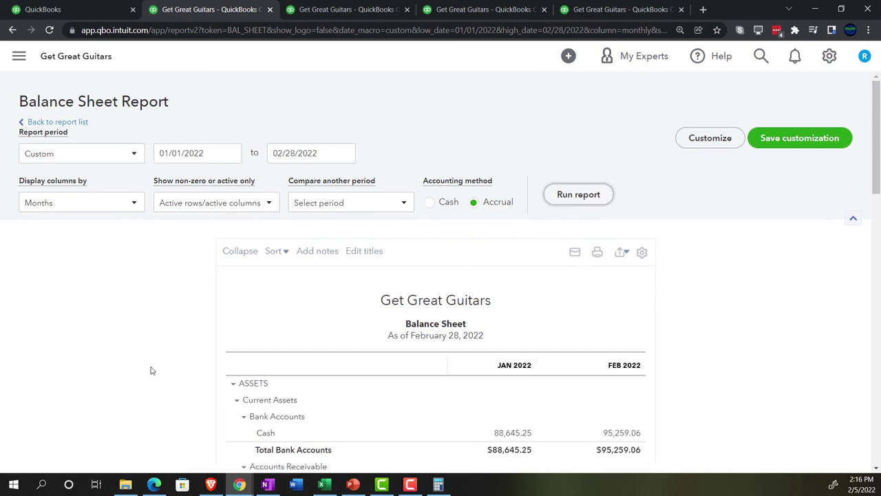
Drill into February 2022 Accounts Receivable on the Balance Sheet and open the 02/28/2022 adjusting journal entry from its transaction list
scroll(152, 369, "down", 2)
key("ctrl+plus")
key("ctrl+plus")
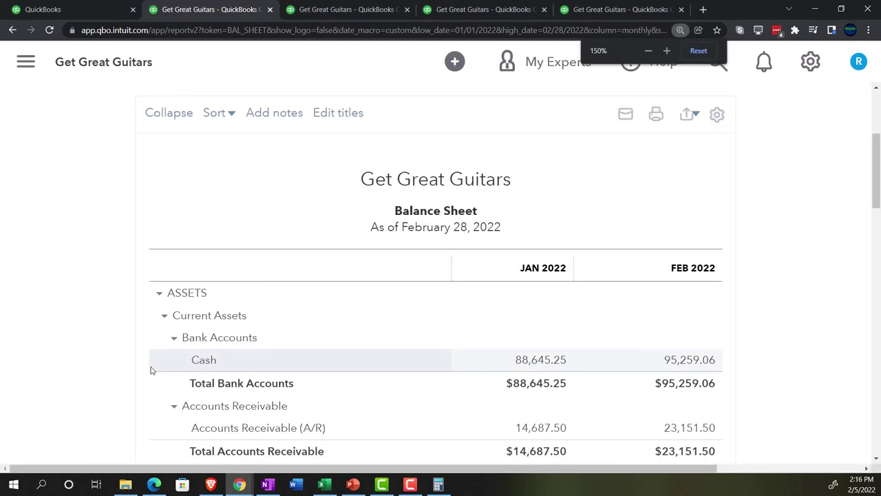
scroll(152, 370, "down", 1)
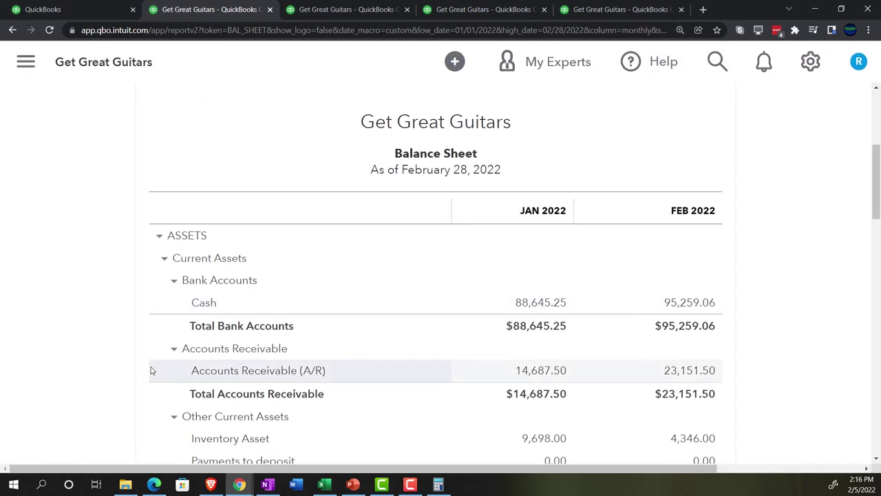
scroll(151, 370, "down", 1)
scroll(183, 314, "down", 2)
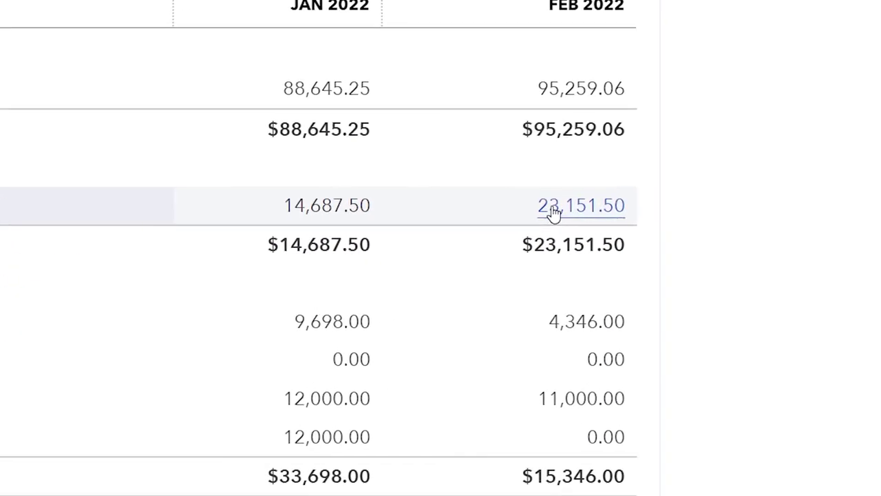
left_click(554, 214)
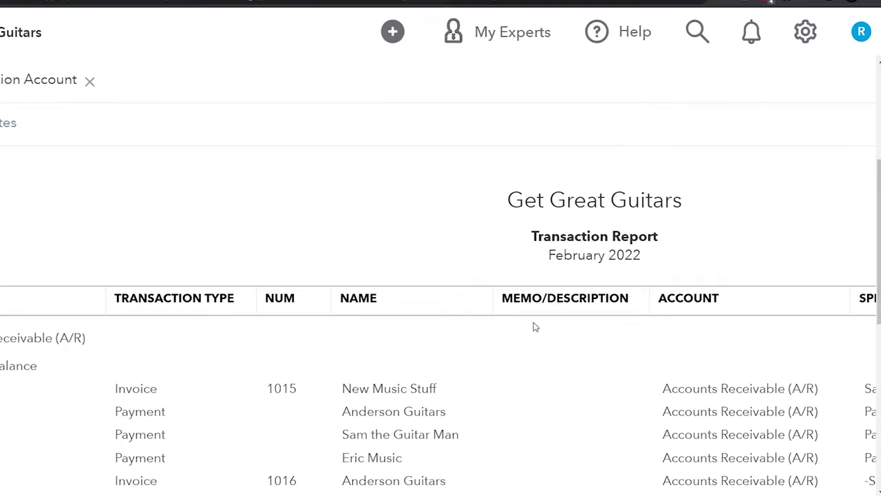
scroll(577, 316, "down", 1)
key("ctrl+minus")
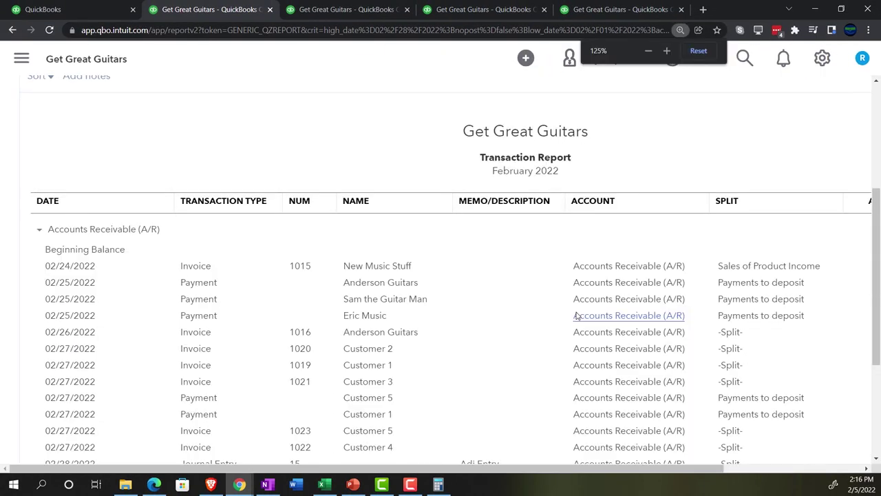
key("ctrl+minus")
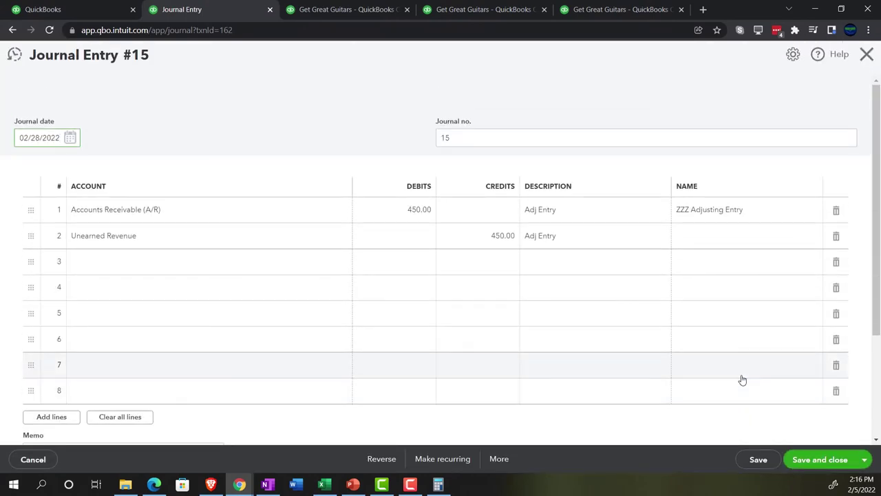
Close the adjusting journal entry and return to the Balance Sheet summary to review the January and February 2022 current assets
left_click(867, 55)
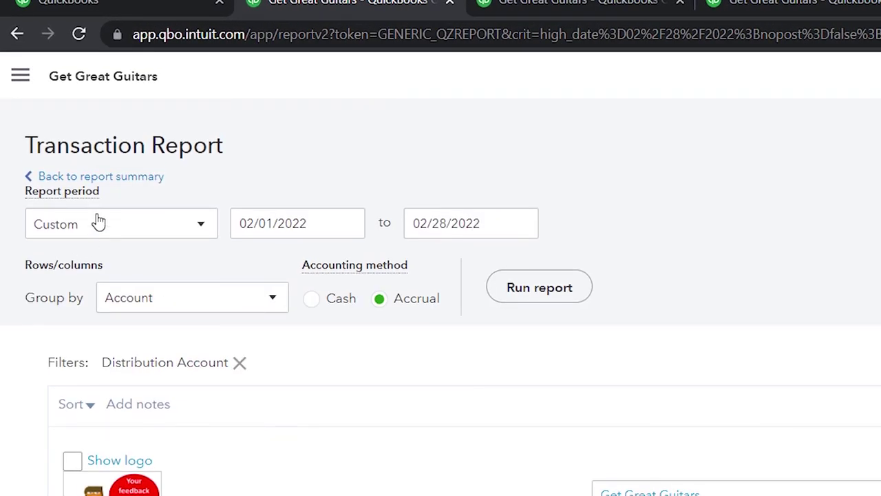
left_click(110, 178)
scroll(80, 400, "down", 5)
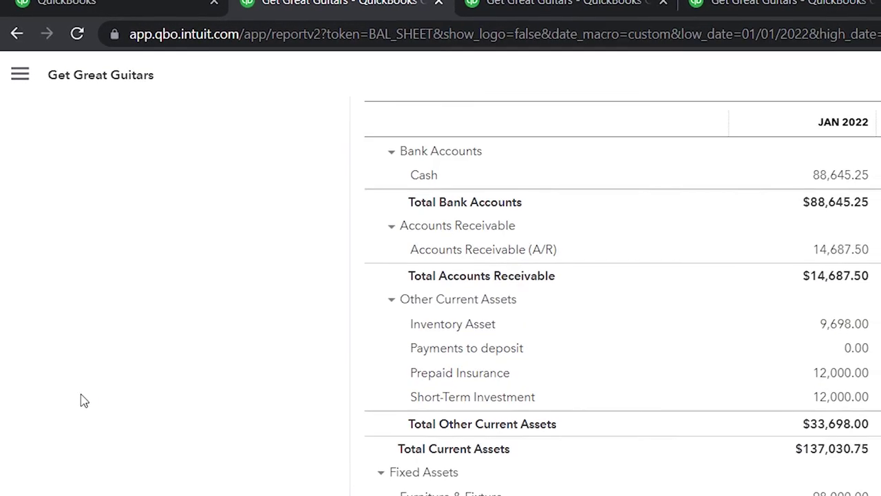
key("ctrl+plus")
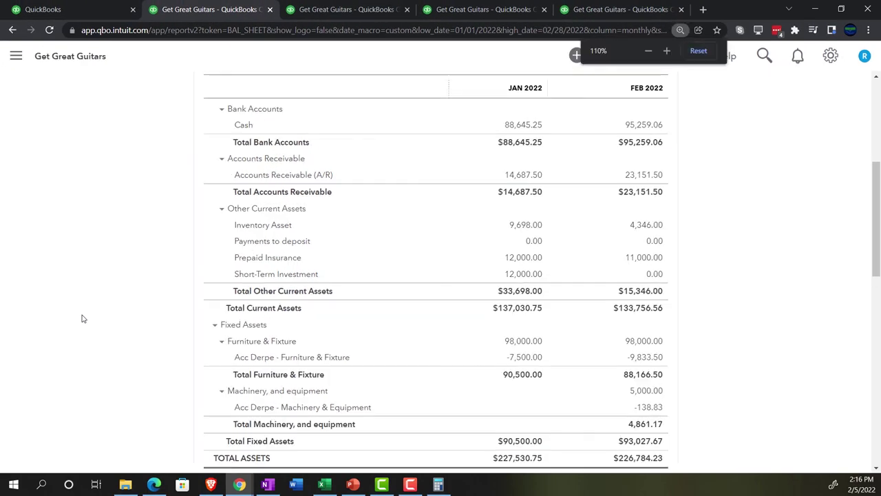
key("ctrl+plus")
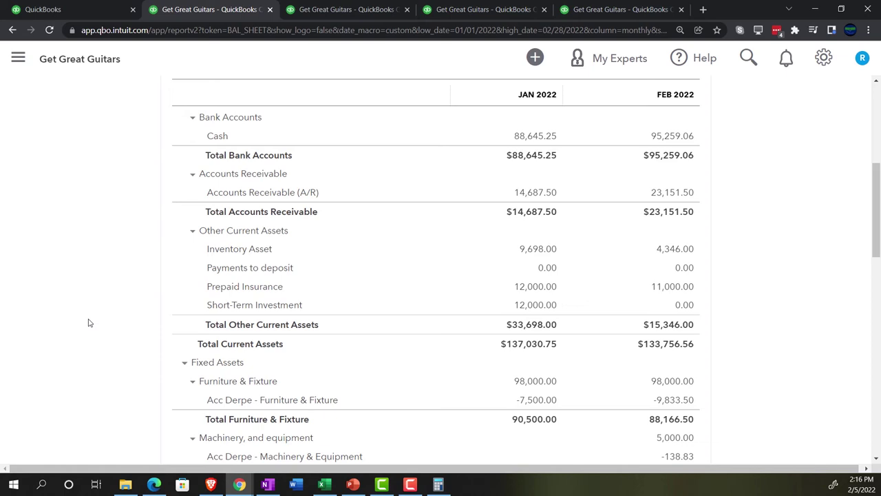
key("ctrl+plus")
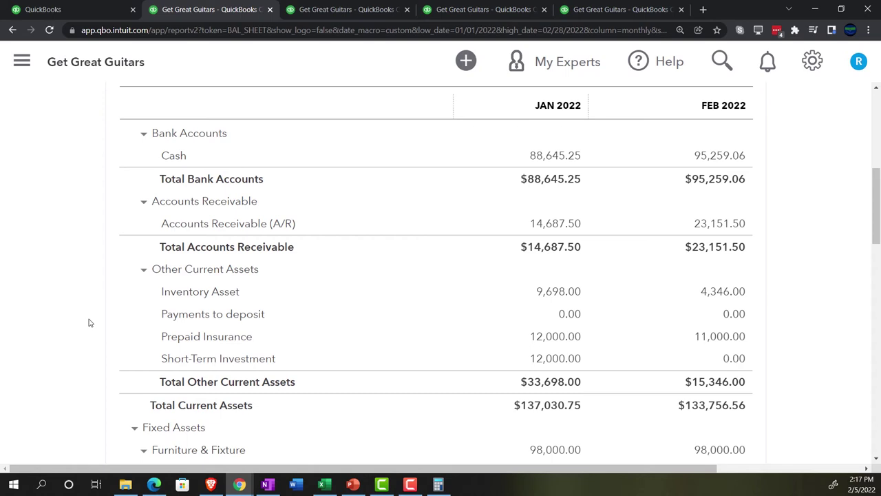
Drill into the February 2022 Unearned Revenue amount under Other Current Liabilities and view its transaction report
scroll(88, 323, "down", 4)
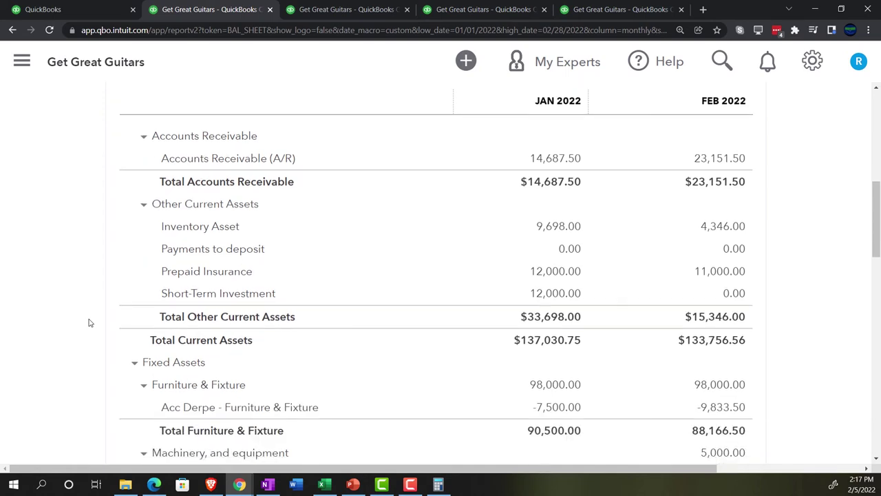
scroll(89, 322, "down", 1)
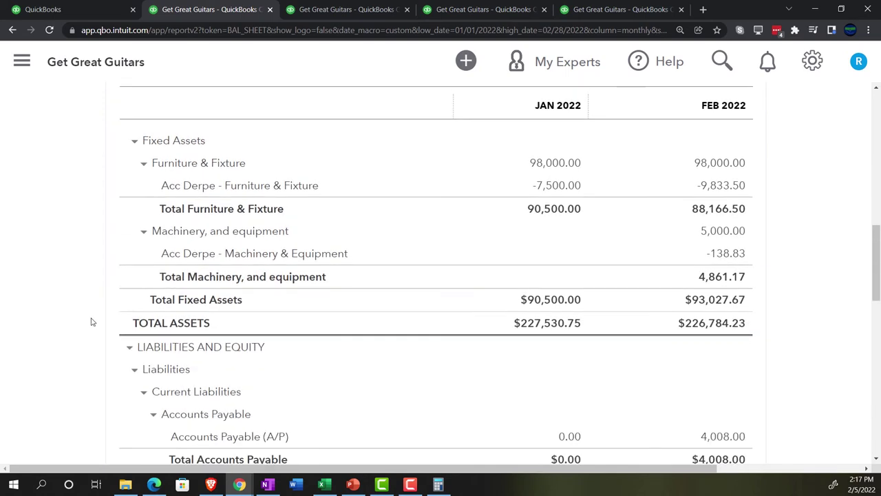
scroll(94, 317, "down", 2)
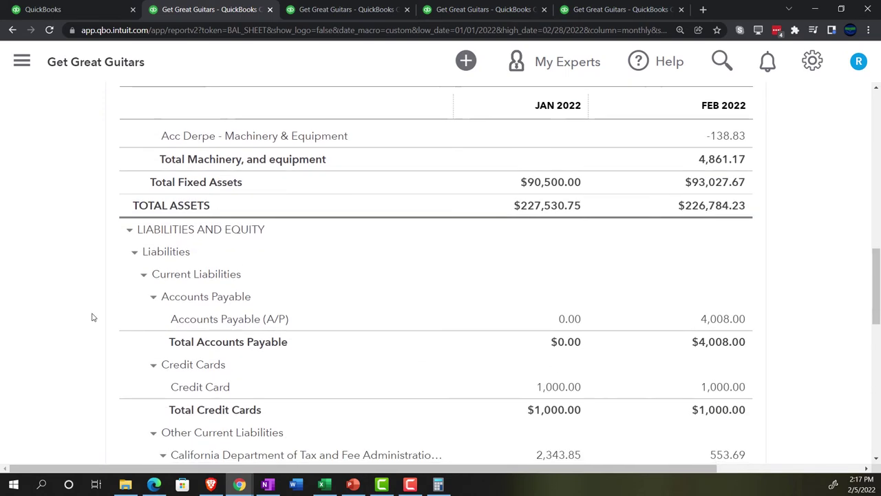
scroll(93, 317, "down", 3)
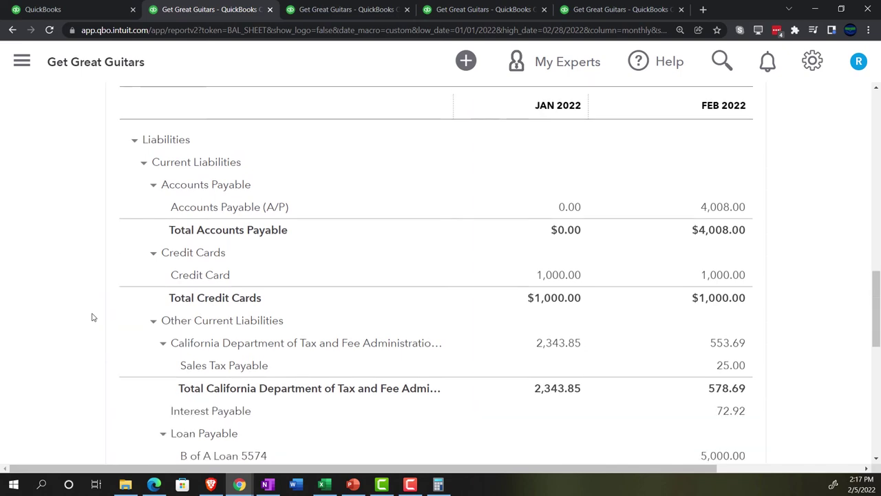
scroll(94, 316, "down", 3)
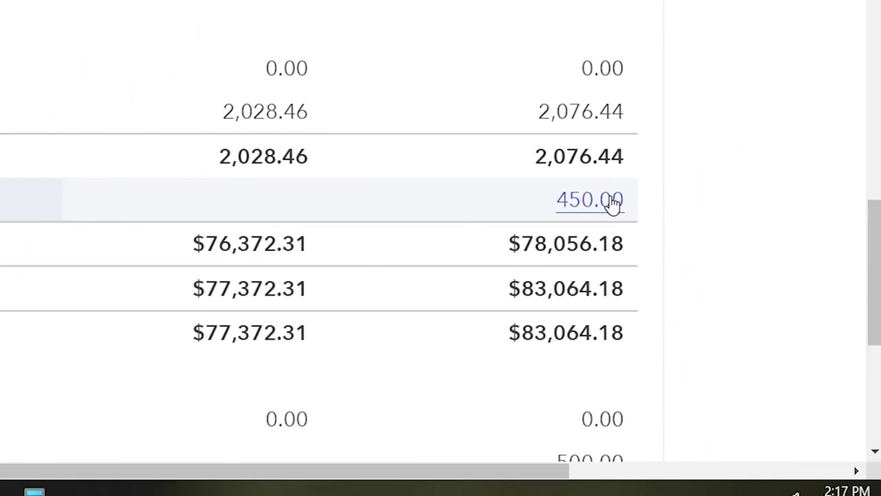
left_click(613, 203)
key("ctrl+minus")
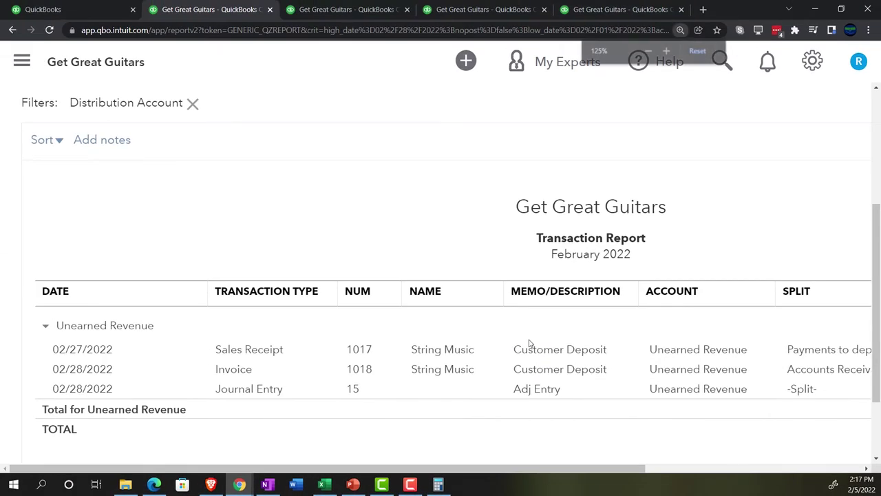
key("ctrl+minus")
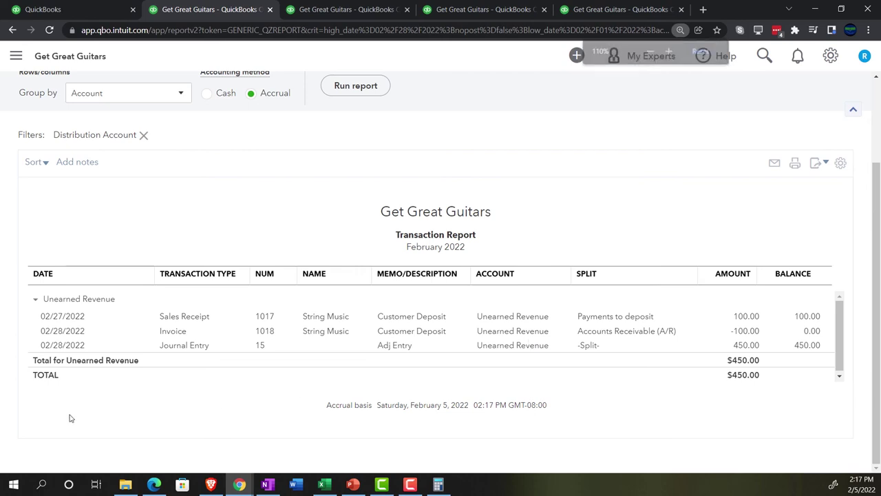
Return from the Unearned Revenue transactions to the Balance Sheet summary and enlarge the liabilities section for reading
scroll(60, 416, "up", 2)
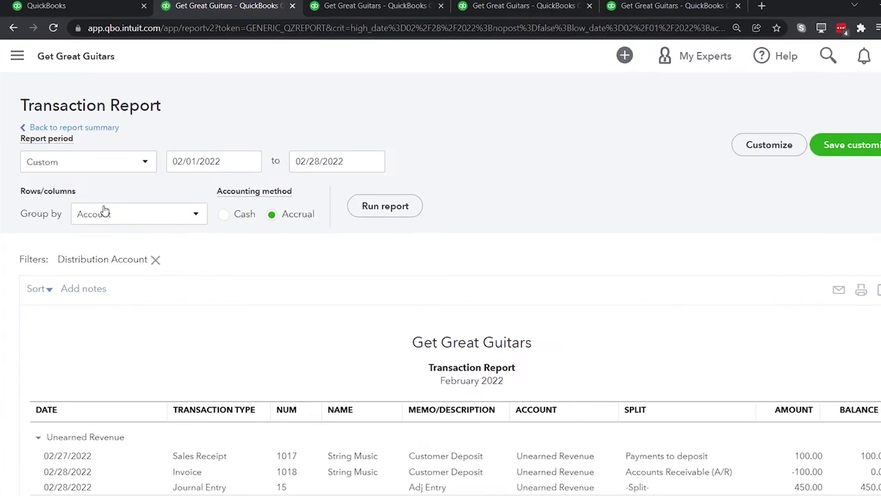
left_click(149, 173)
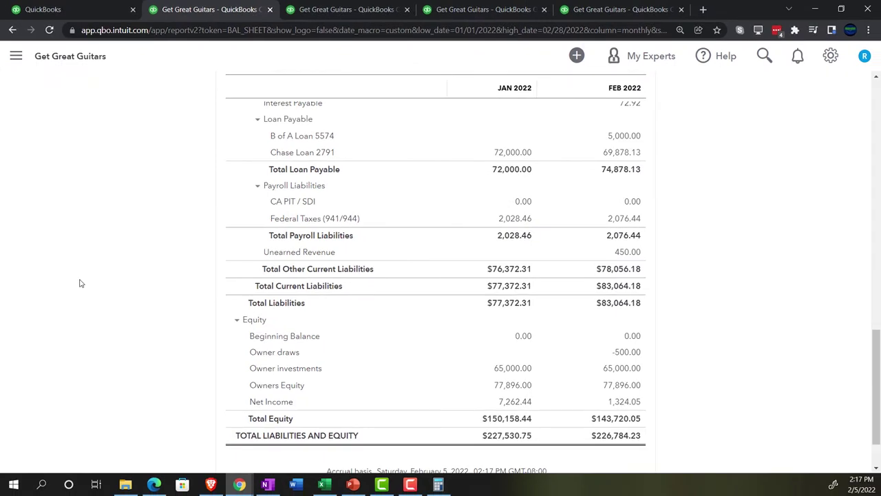
key("ctrl+plus")
key("ctrl+plus")
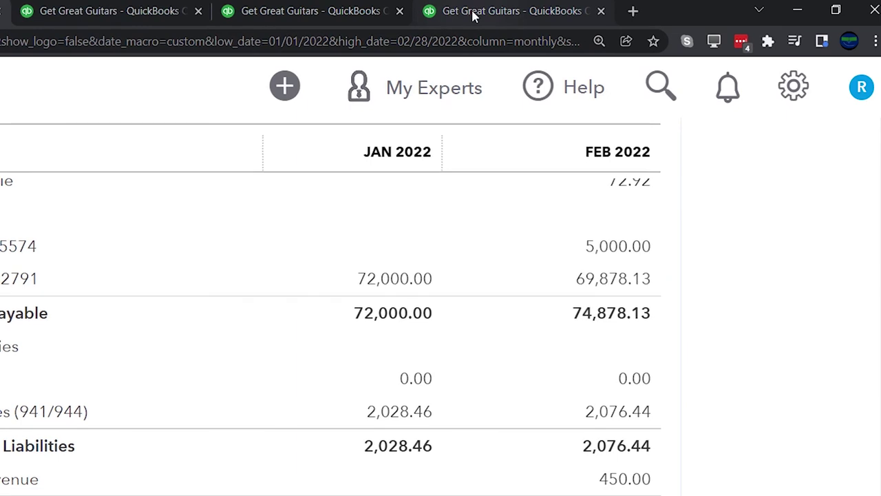
Switch to the Customer Balance Detail report as of February 28, 2022 and rerun it to include the adjusting entry
left_click(472, 15)
scroll(461, 274, "up", 1)
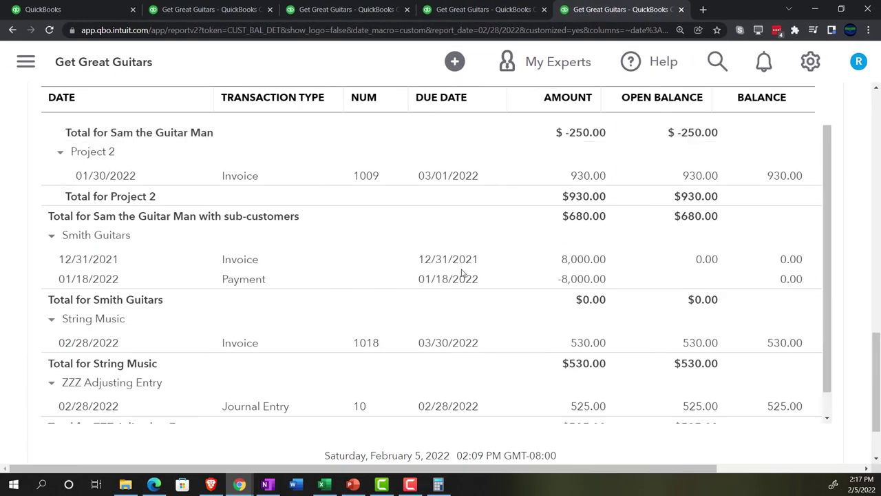
scroll(463, 273, "up", 5)
scroll(478, 248, "up", 15)
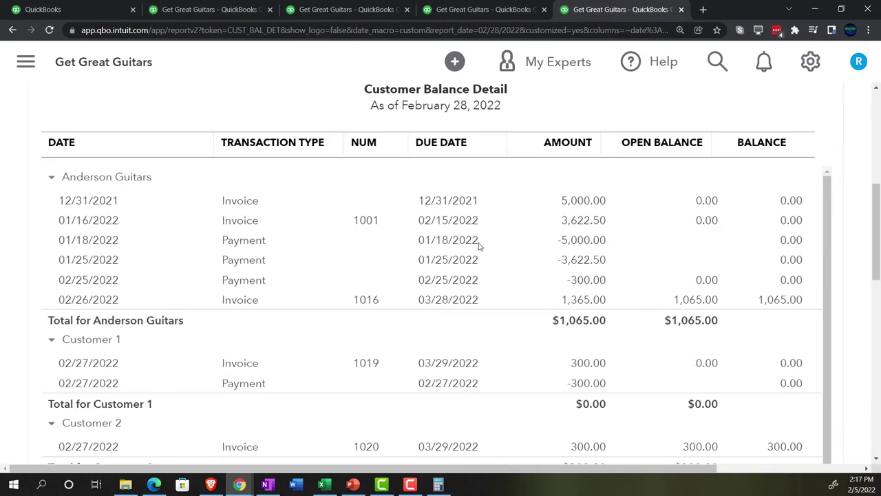
scroll(223, 298, "down", 3)
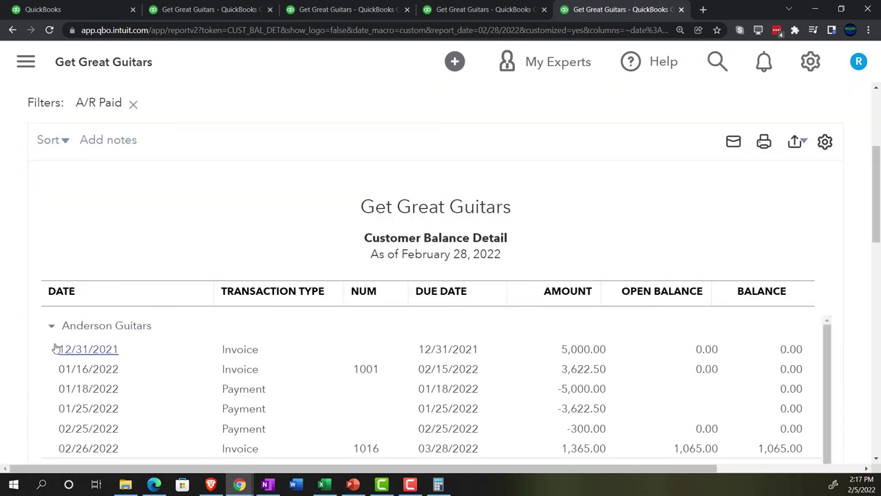
scroll(21, 334, "down", 3)
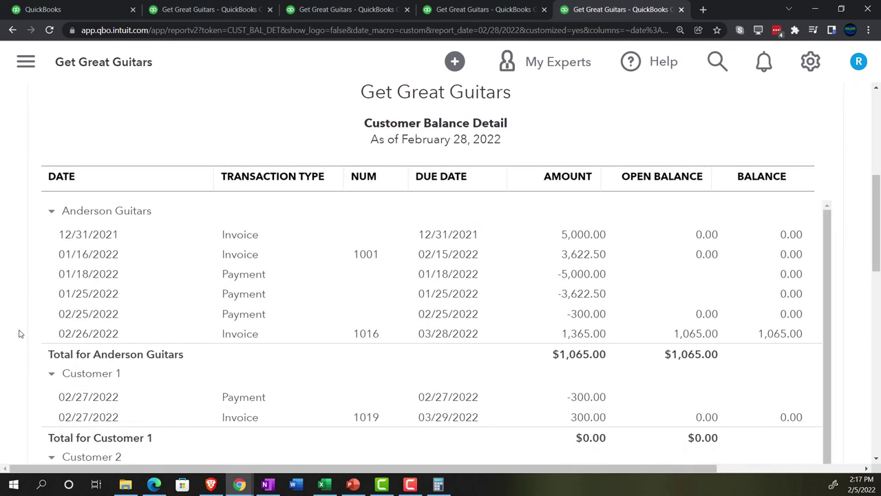
Review the Customer Balance Detail for customers with negative balances and the ZZZ Adjusting Entry journal entries
scroll(21, 333, "up", 2)
scroll(21, 332, "down", 4)
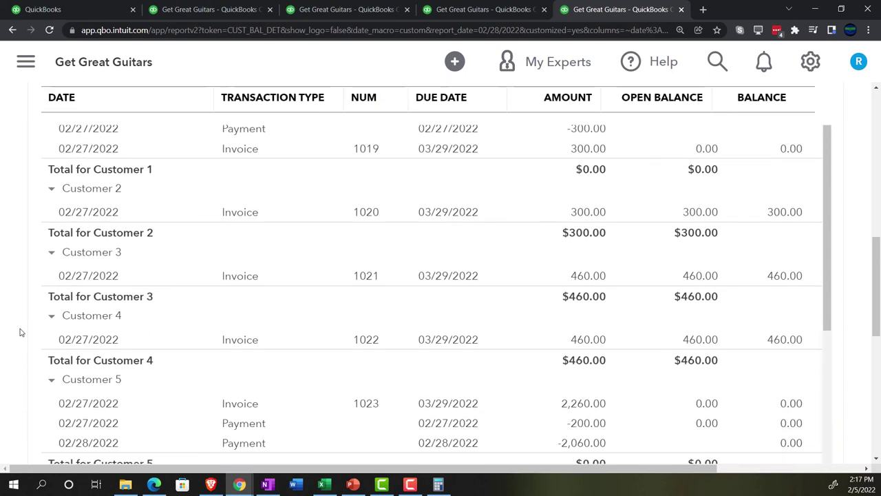
scroll(21, 332, "down", 3)
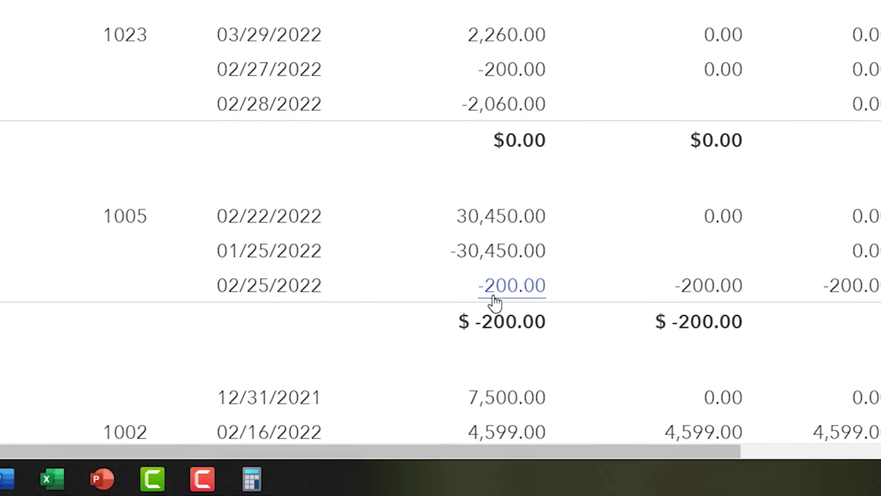
scroll(495, 301, "down", 2)
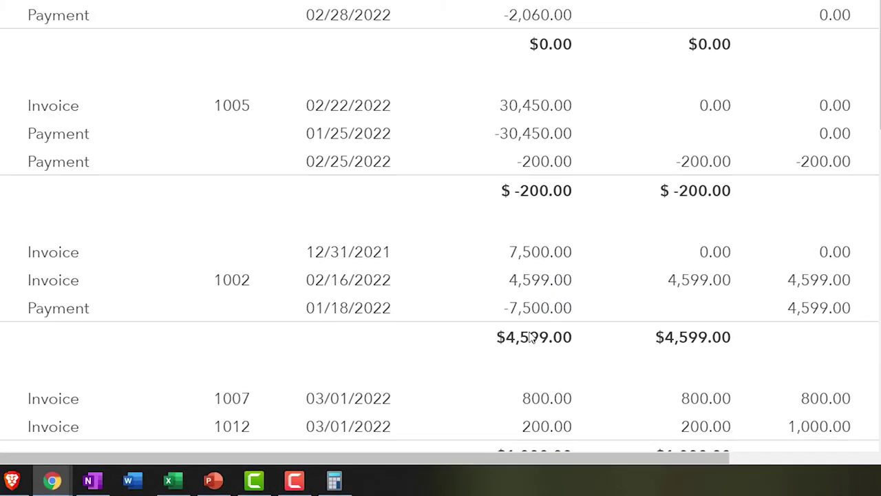
scroll(531, 337, "down", 6)
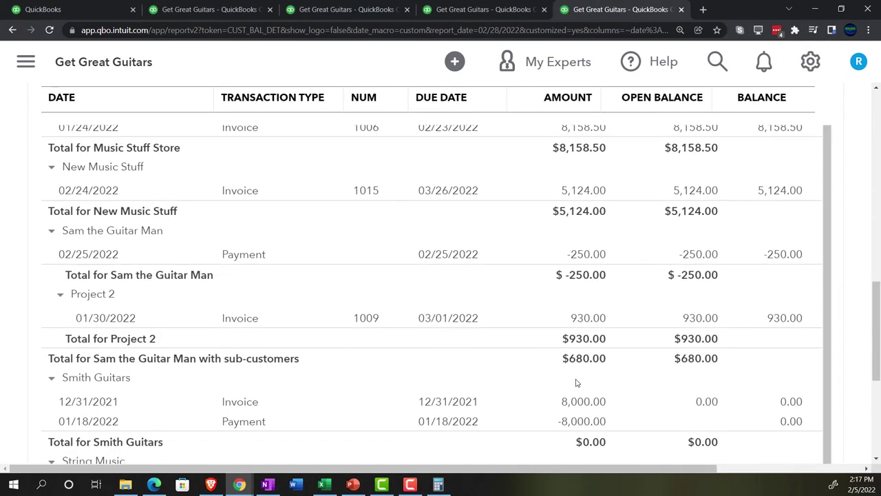
scroll(576, 382, "down", 4)
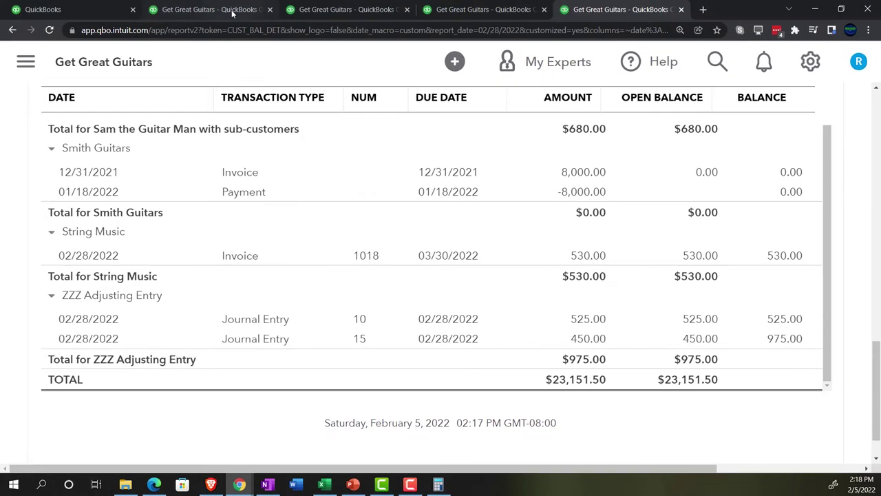
Compare February 2022 Accounts Receivable on the Balance Sheet with the Customer Balance Detail total
left_click(232, 12)
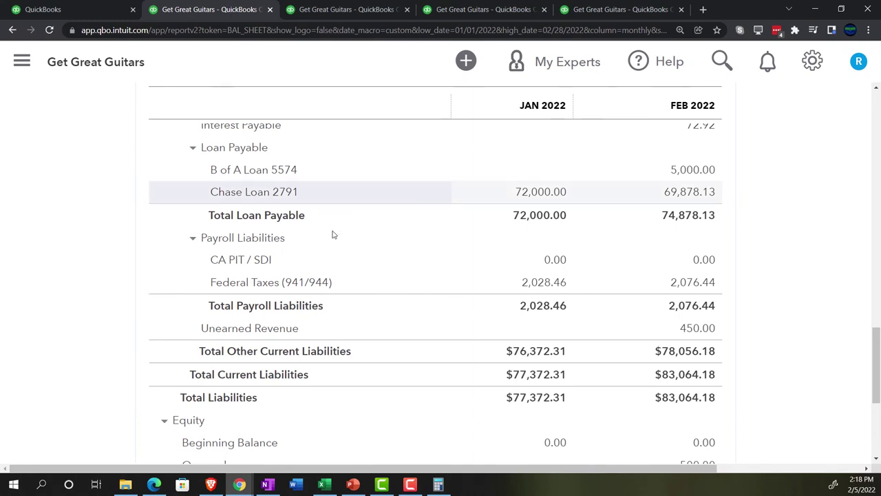
scroll(421, 366, "up", 7)
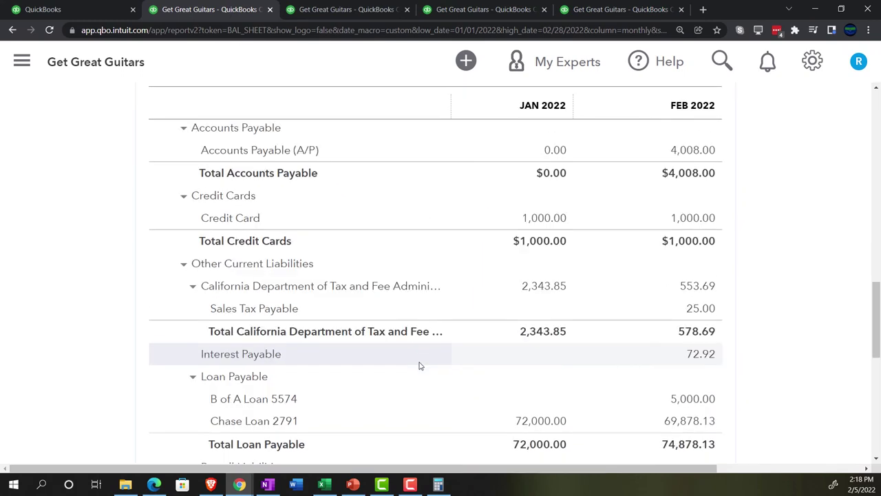
scroll(420, 367, "up", 5)
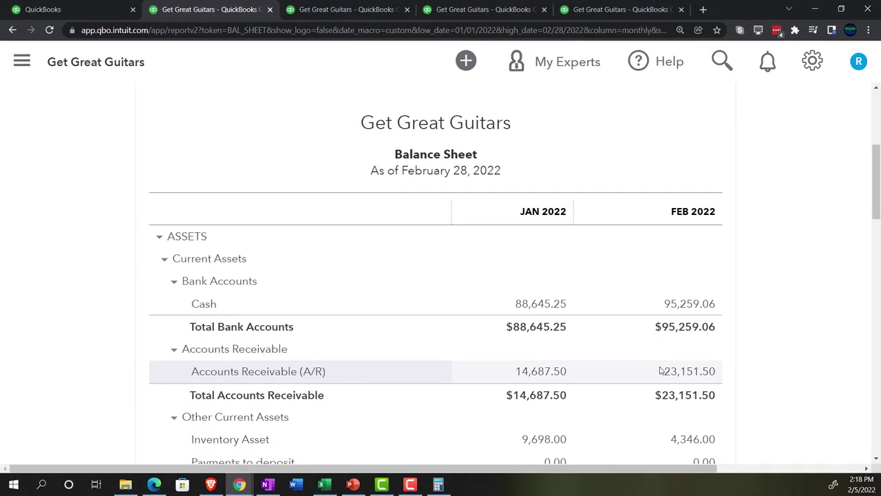
left_click(613, 9)
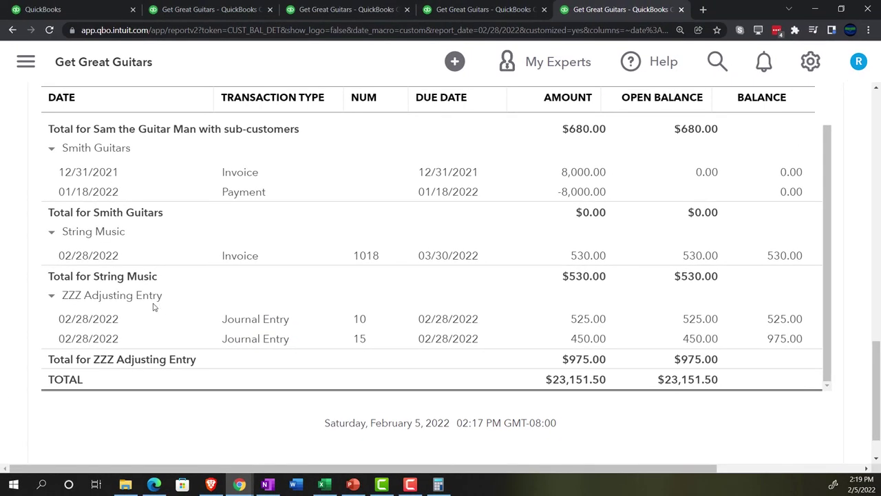
Open the Get Great Guitars Customers list and collapse the navigation menu to widen the list
left_click(94, 10)
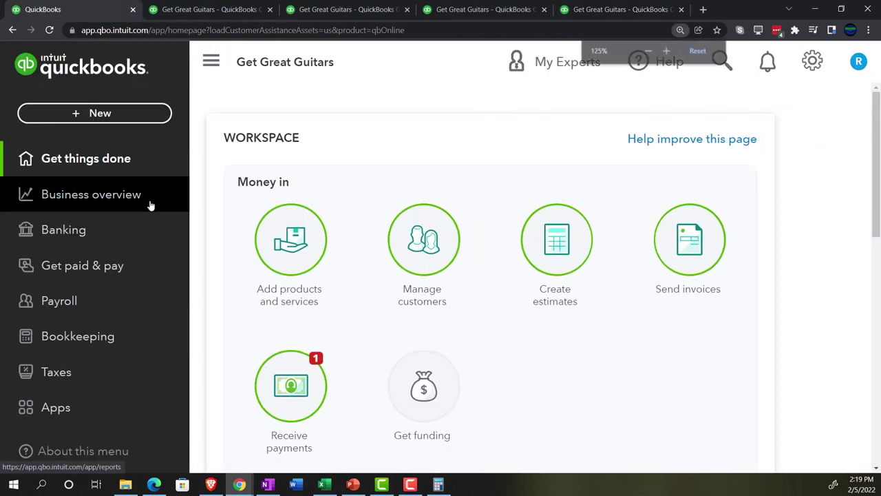
key("ctrl+minus")
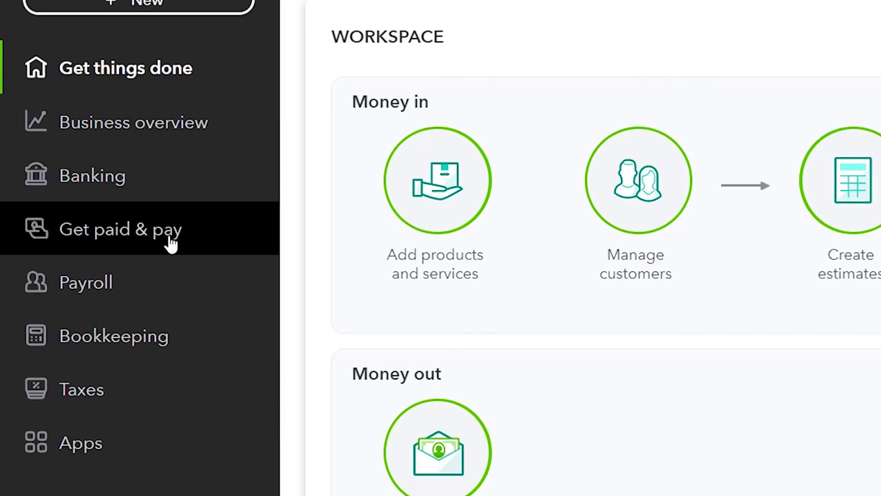
left_click(171, 243)
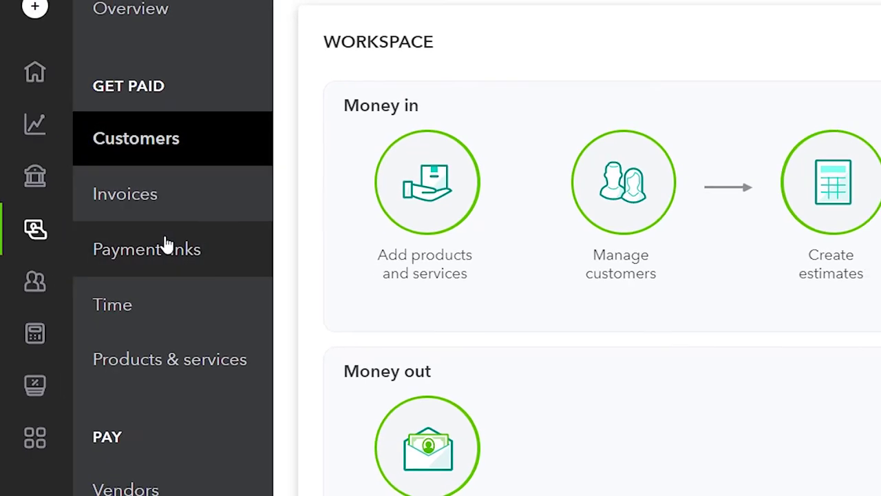
left_click(137, 145)
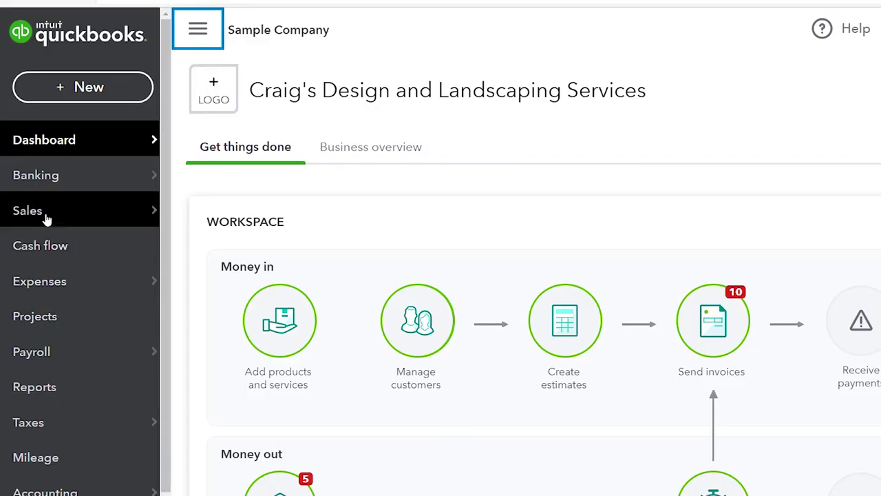
left_click(45, 215)
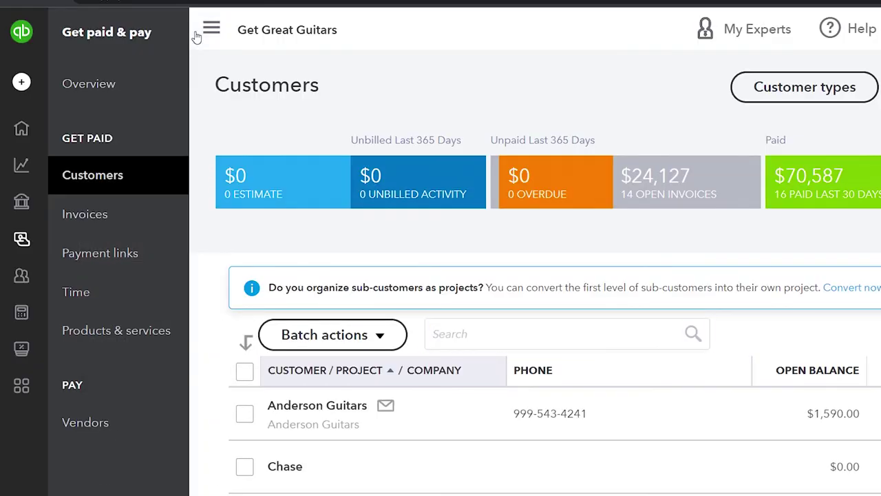
left_click(197, 36)
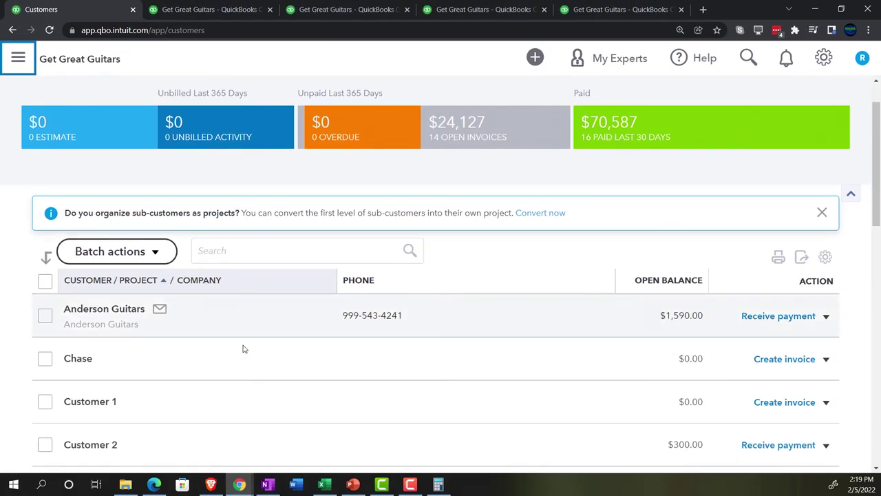
Find Sam the Guitar Man in the Customers list and review that customer's invoices, unapplied payment and balance
scroll(273, 369, "down", 3)
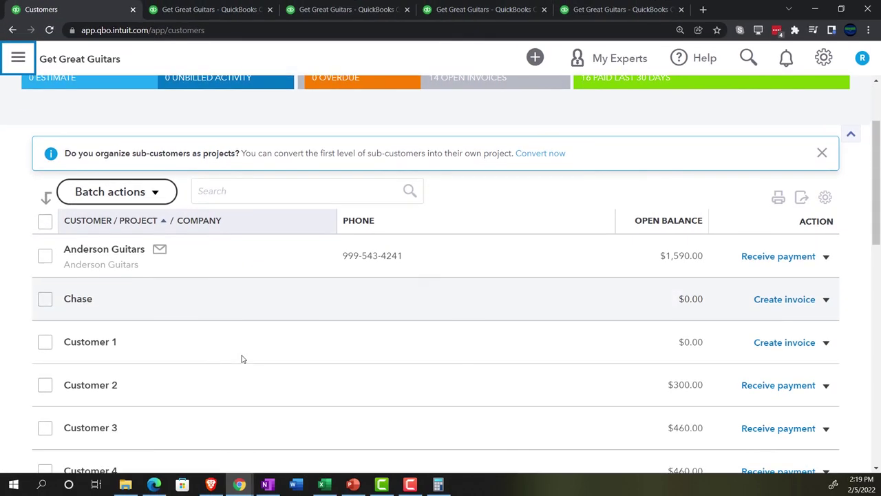
scroll(241, 357, "down", 5)
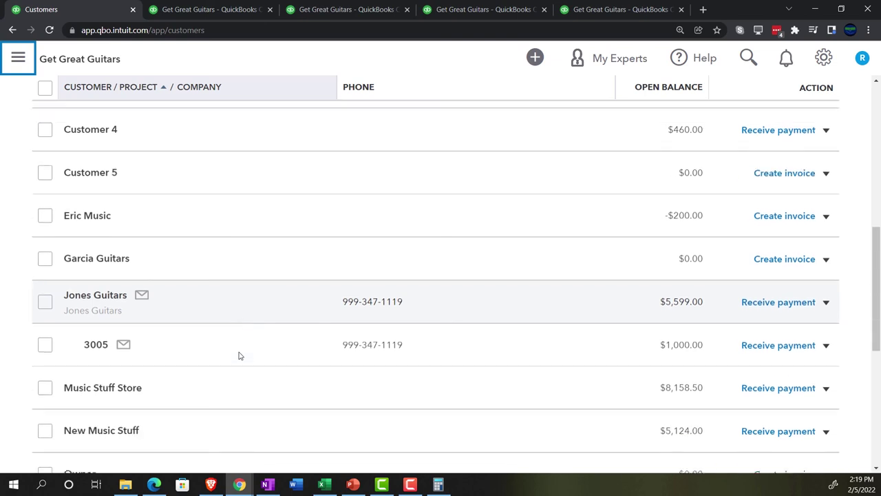
scroll(232, 356, "down", 1)
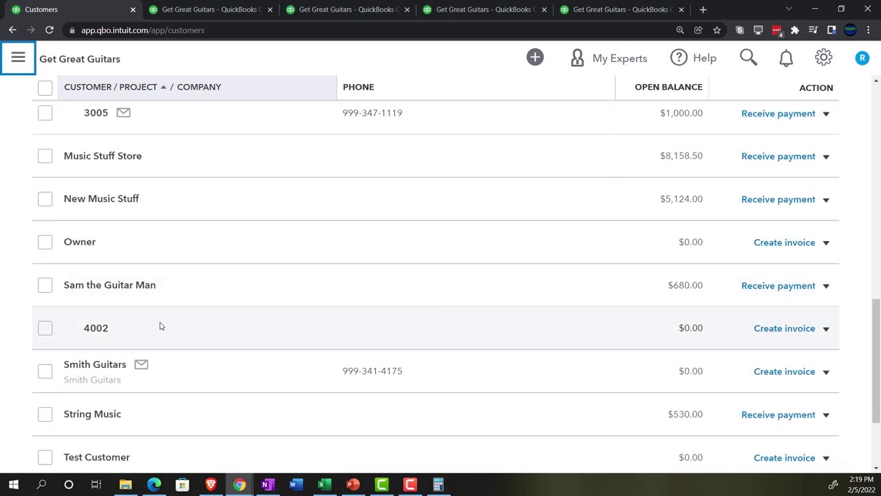
left_click(123, 286)
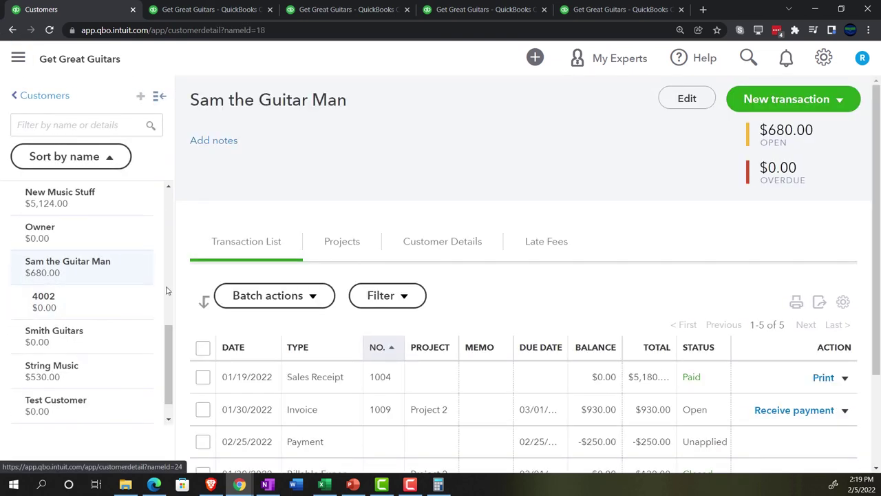
left_click(159, 97)
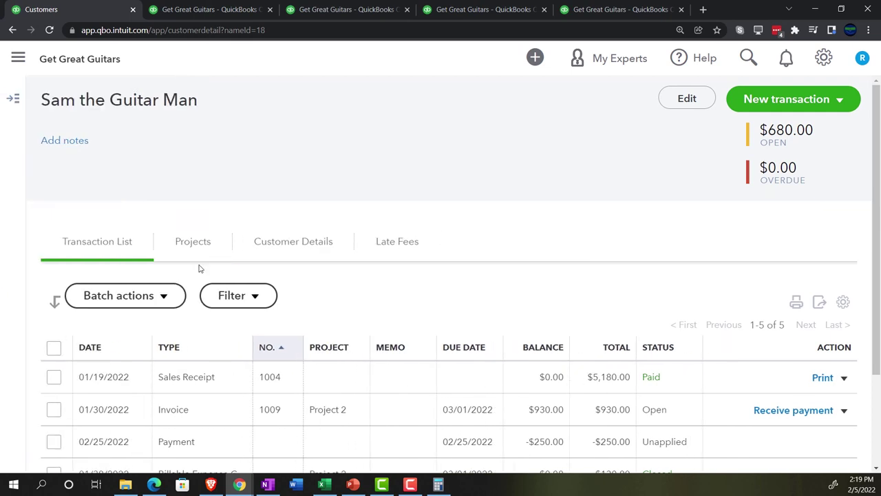
scroll(199, 268, "down", 2)
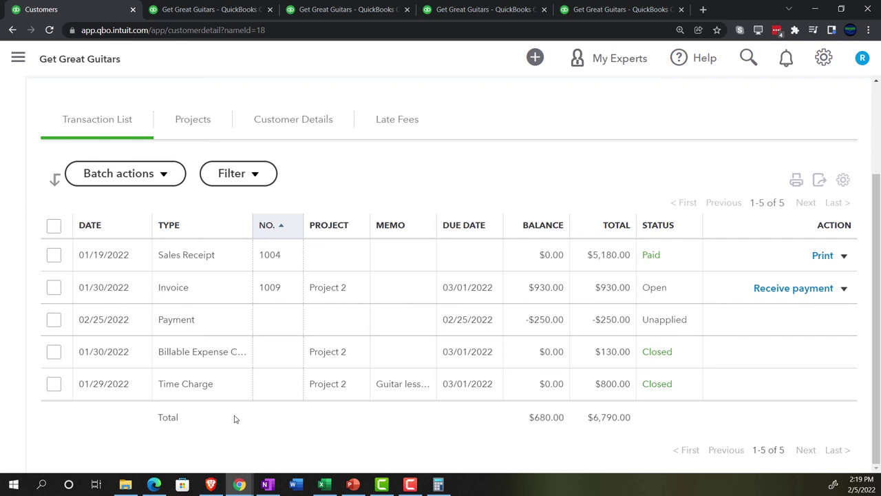
scroll(172, 356, "up", 2)
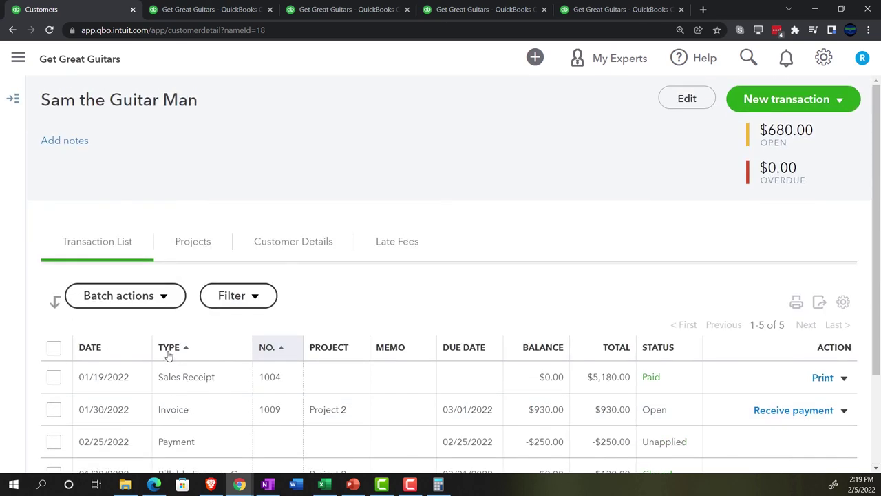
Open the ZZZ Adjusting Entry customer and review its journal entries 10, 11 and 15
left_click(15, 101)
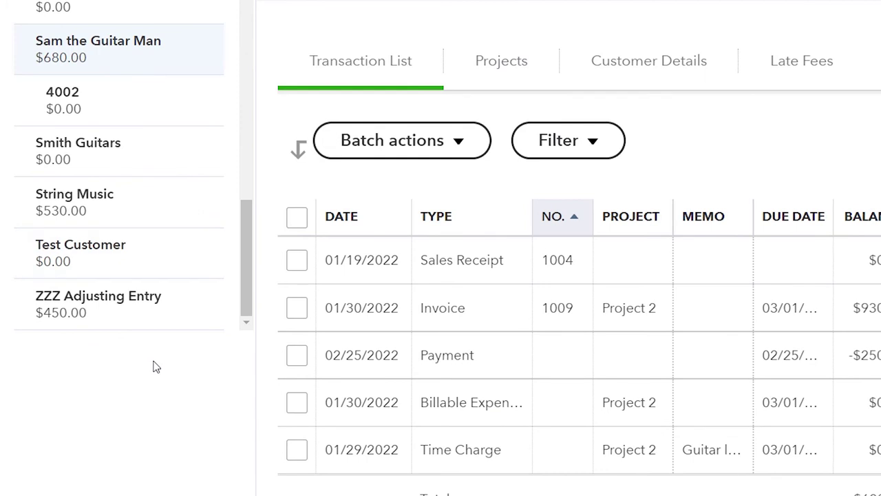
left_click(115, 321)
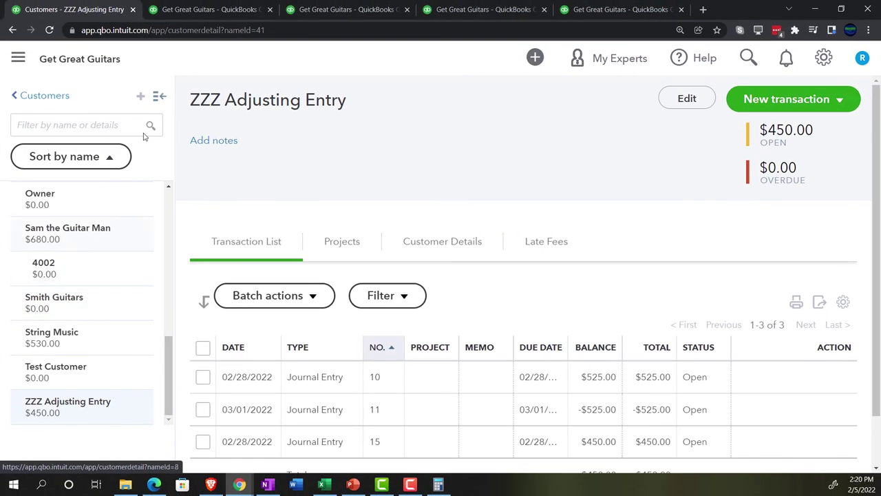
left_click(159, 96)
scroll(200, 360, "down", 1)
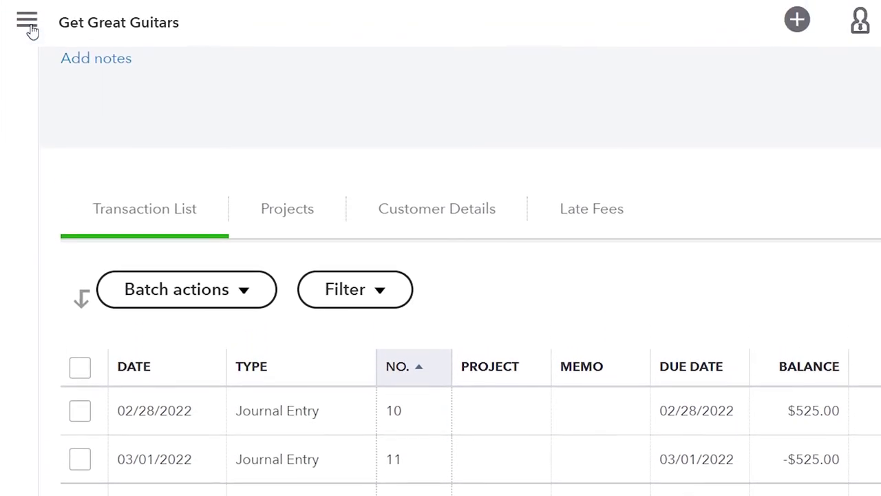
left_click(30, 26)
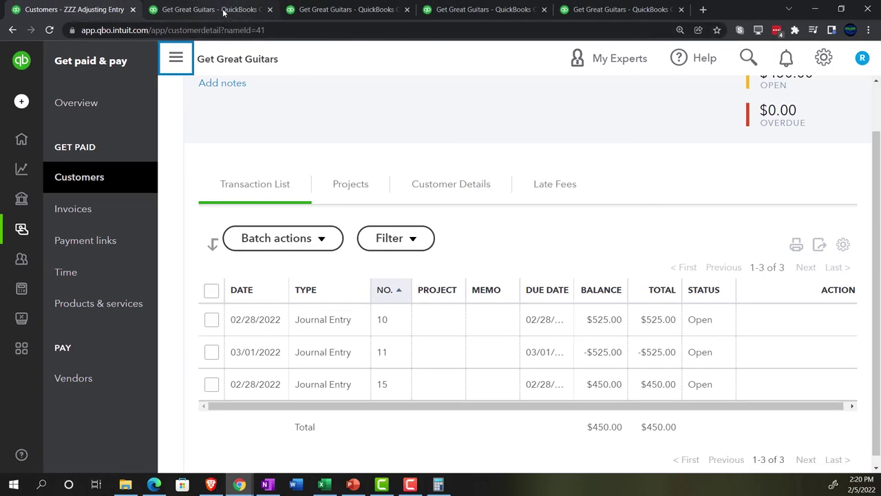
Return to the Balance Sheet and examine Accounts Receivable and the current liabilities for January and February 2022
left_click(224, 9)
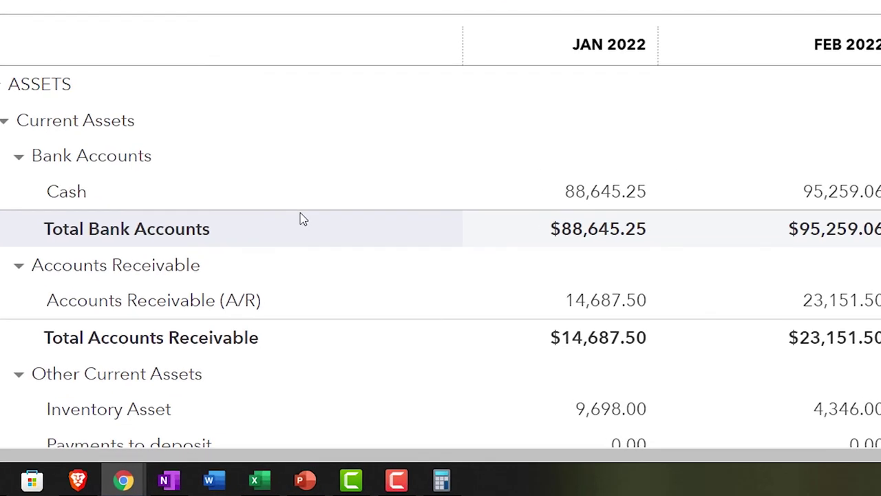
scroll(301, 218, "down", 1)
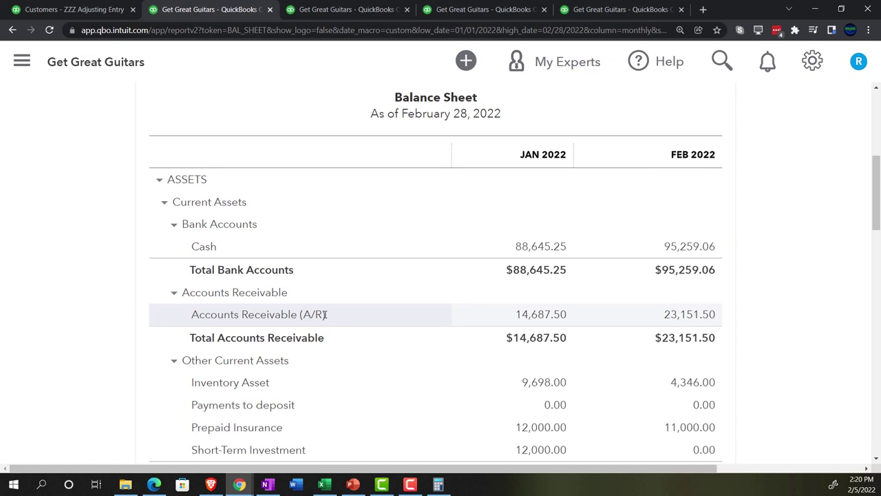
key("ctrl+plus")
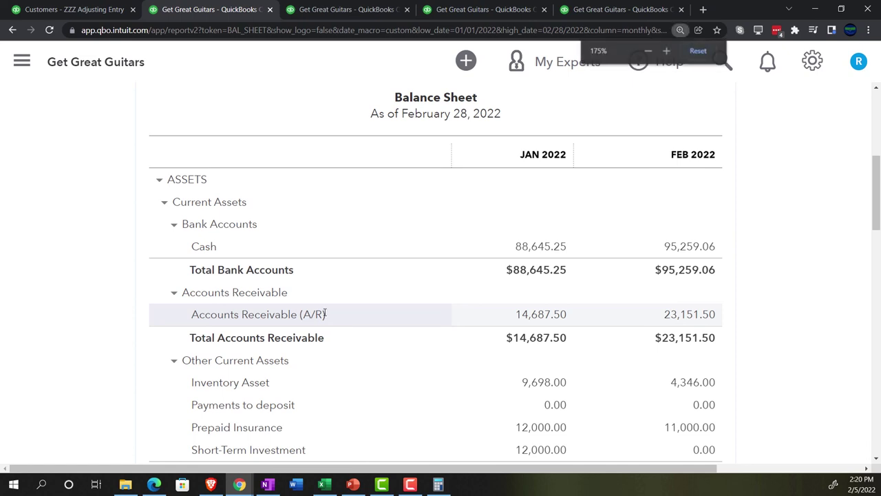
scroll(325, 315, "down", 3)
scroll(325, 315, "down", 5)
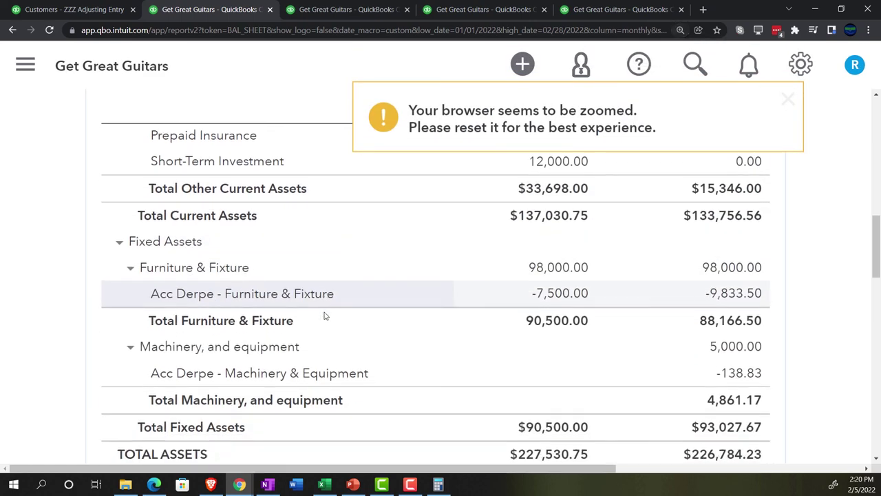
scroll(325, 315, "down", 3)
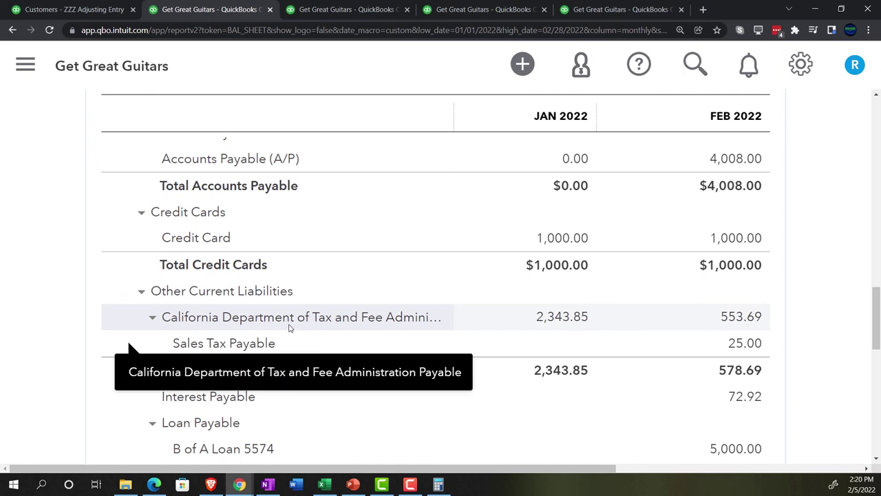
scroll(82, 318, "up", 6)
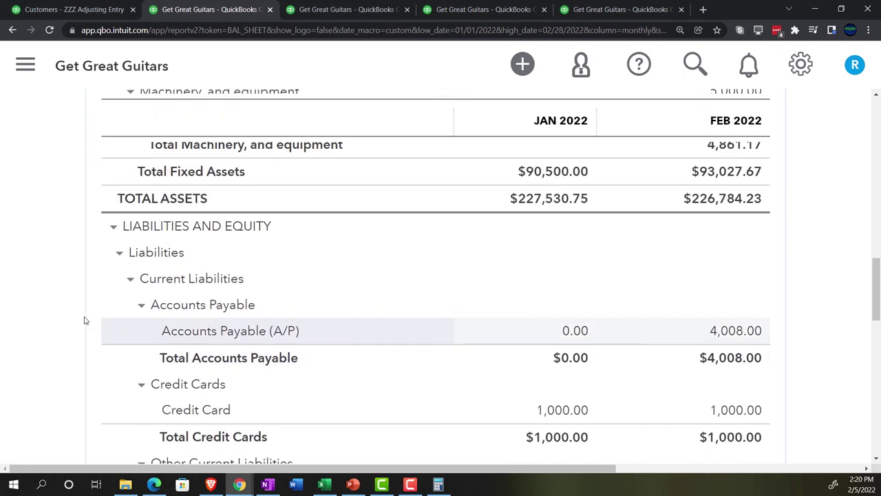
scroll(83, 319, "up", 5)
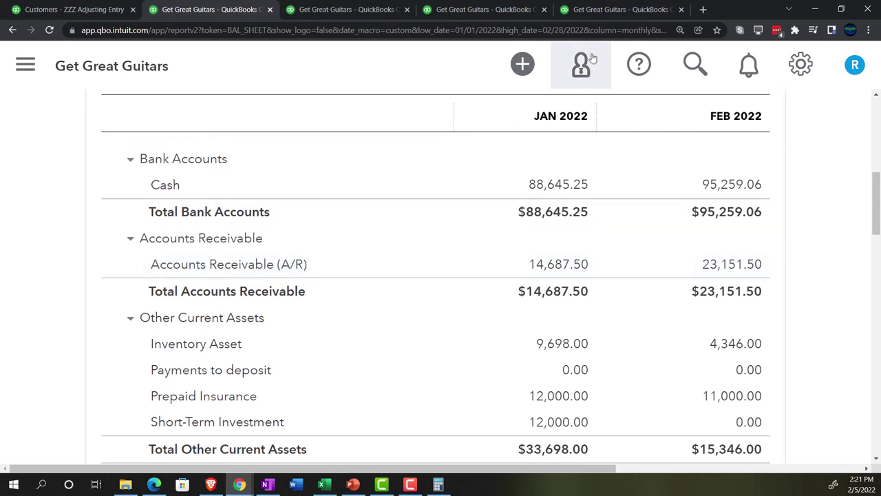
Switch to the Trial Balance report and rerun it for 01/01/2022 to 02/28/2022
left_click(589, 9)
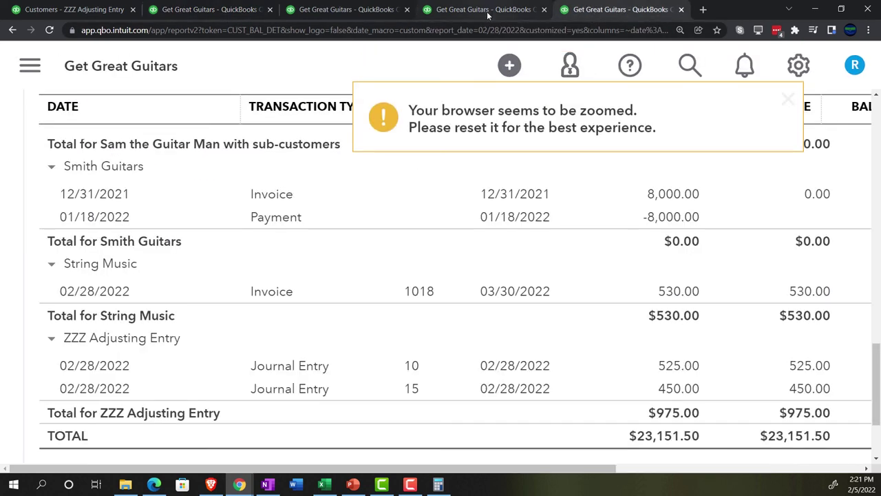
left_click(488, 10)
scroll(336, 252, "up", 4)
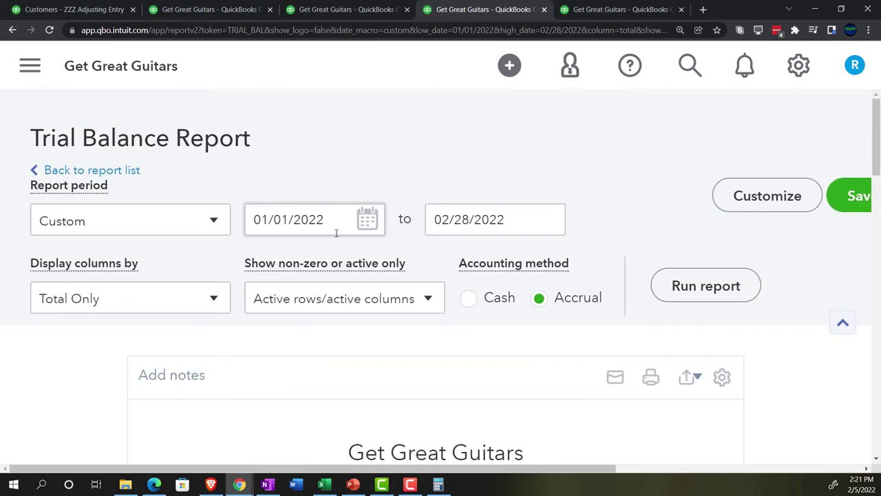
left_click(337, 221)
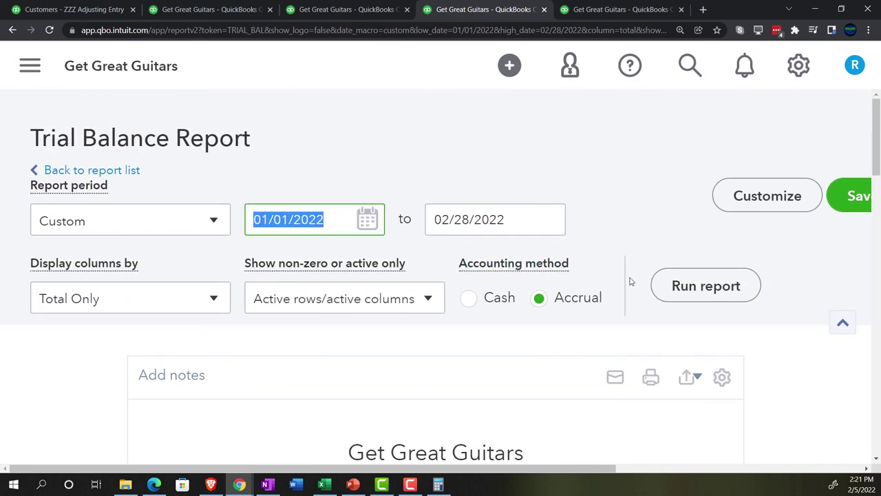
left_click(672, 285)
scroll(136, 397, "down", 4)
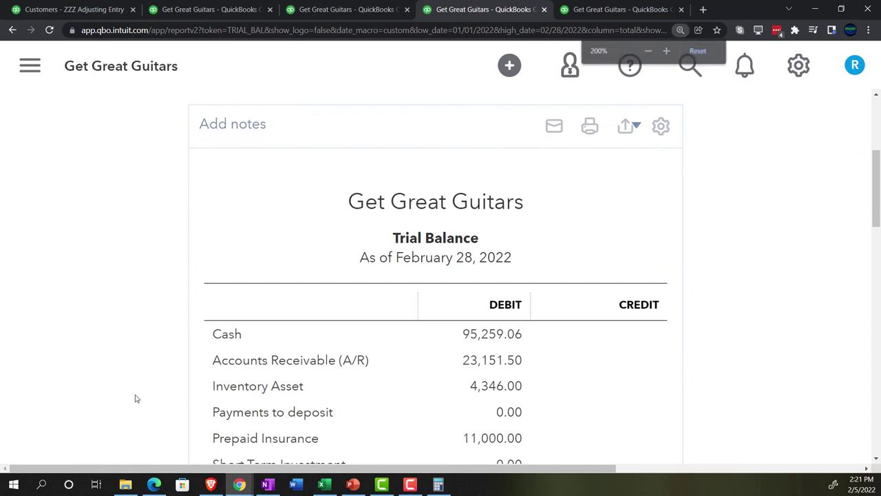
Review the February 28, 2022 Trial Balance line by line, from the asset accounts through Unearned Revenue, equity, income and expenses
scroll(122, 390, "down", 2)
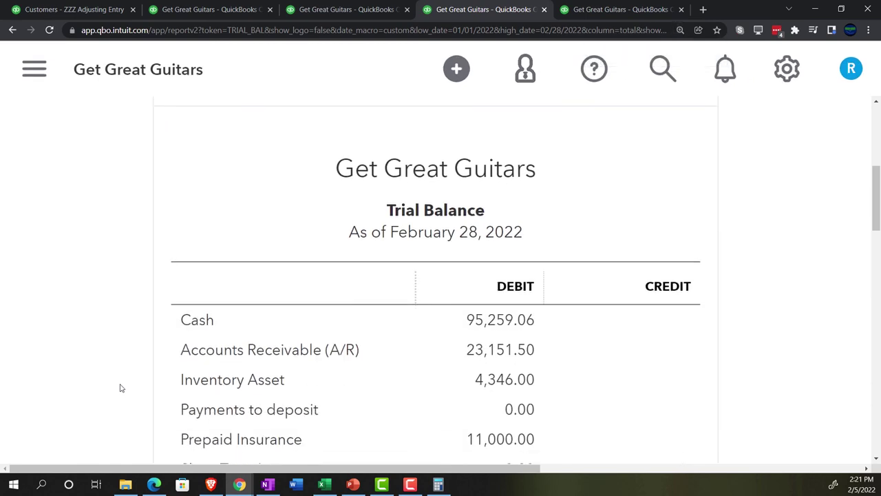
scroll(120, 385, "down", 2)
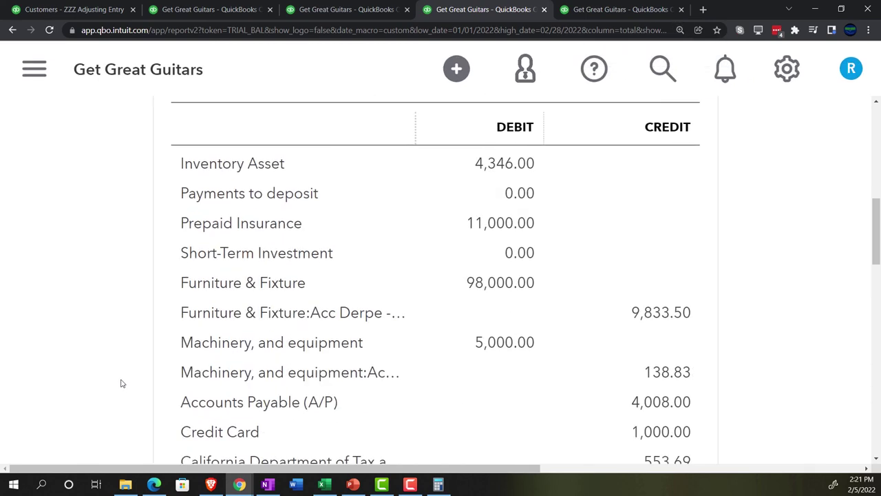
scroll(122, 382, "down", 3)
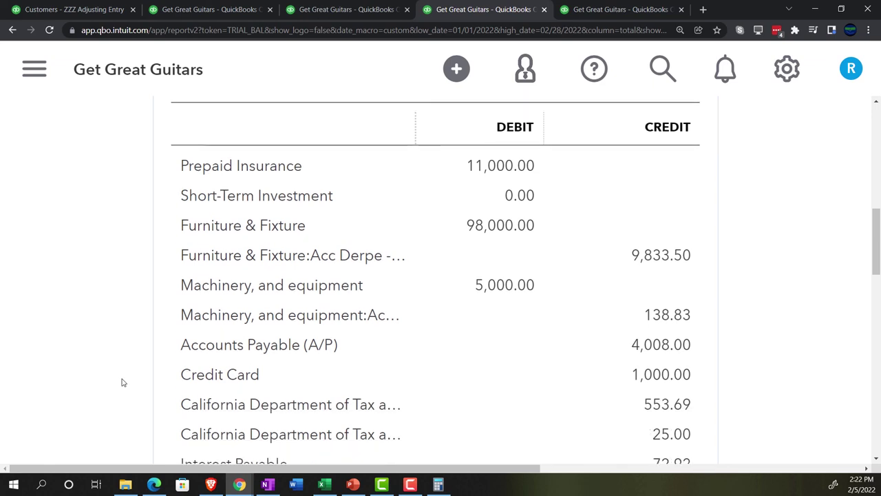
scroll(123, 382, "down", 3)
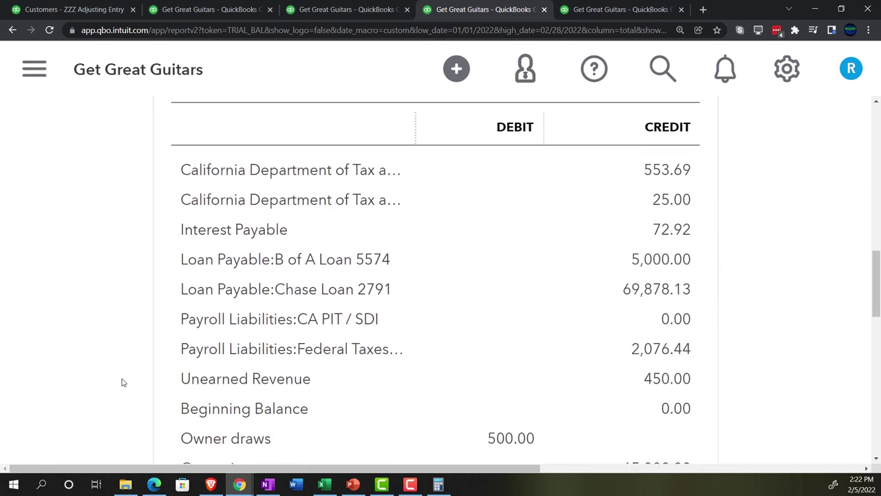
scroll(122, 382, "down", 4)
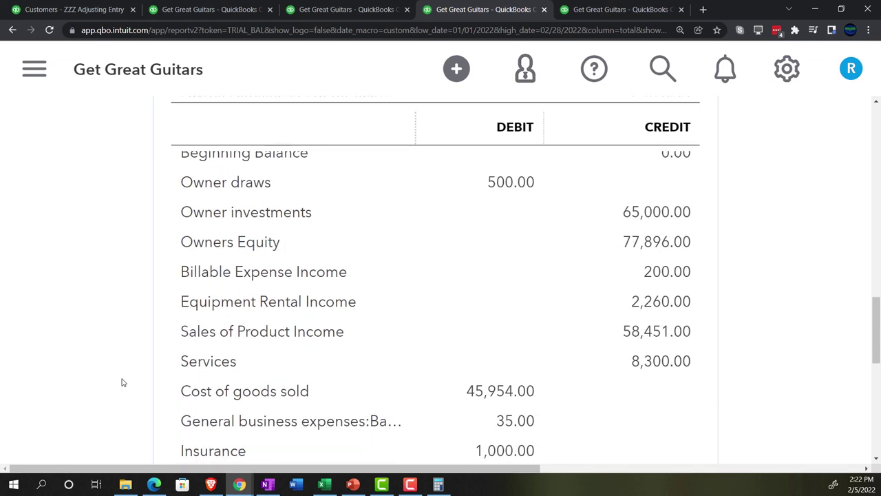
scroll(124, 380, "down", 3)
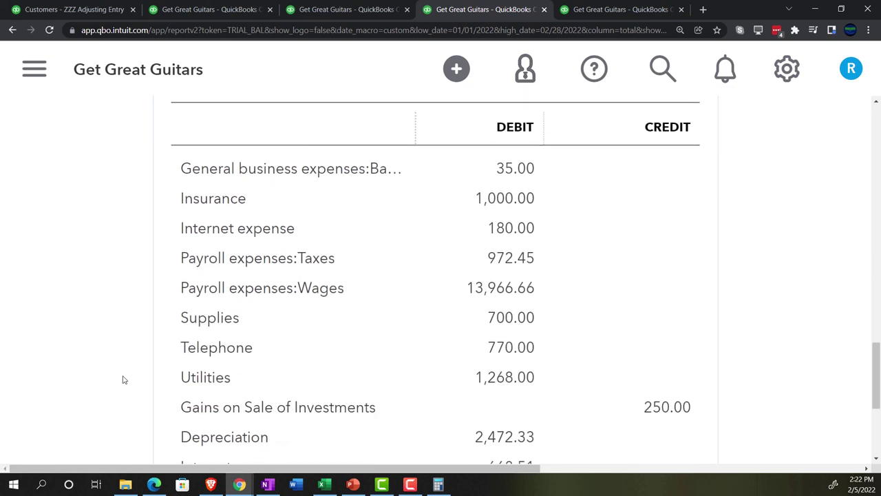